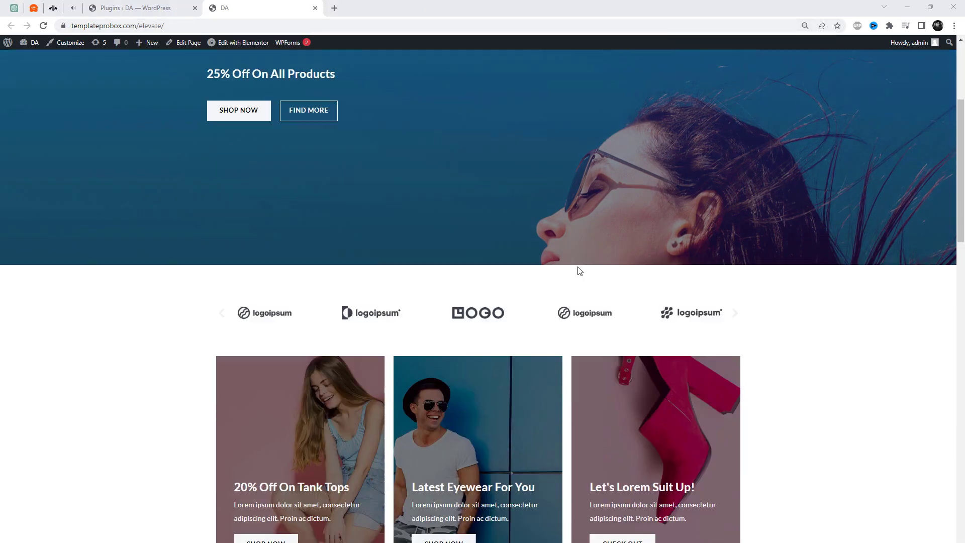
scroll(645, 300, down, 15)
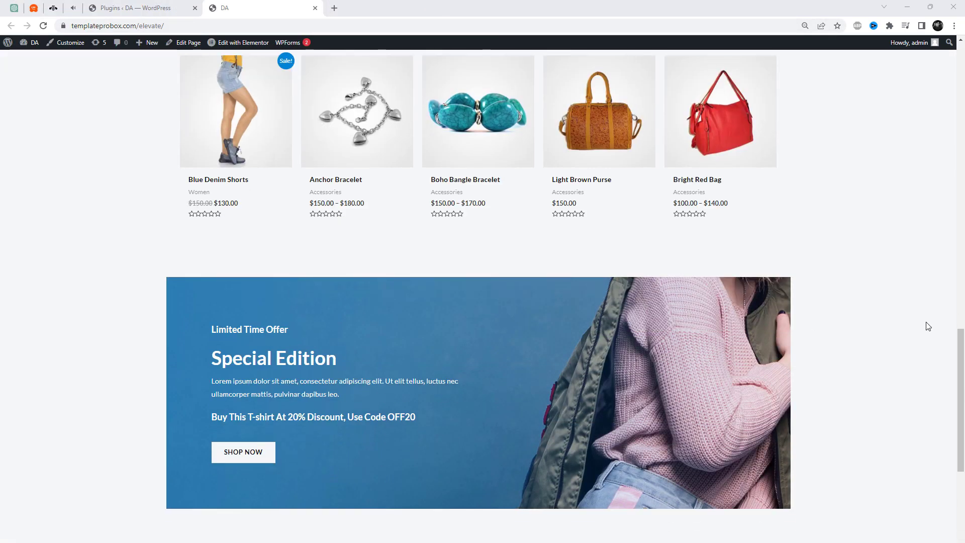
Browse the storefront's Women, Men and Accessories category pages, scrolling through them.
drag(960, 345, 963, 431)
scroll(942, 211, up, 20)
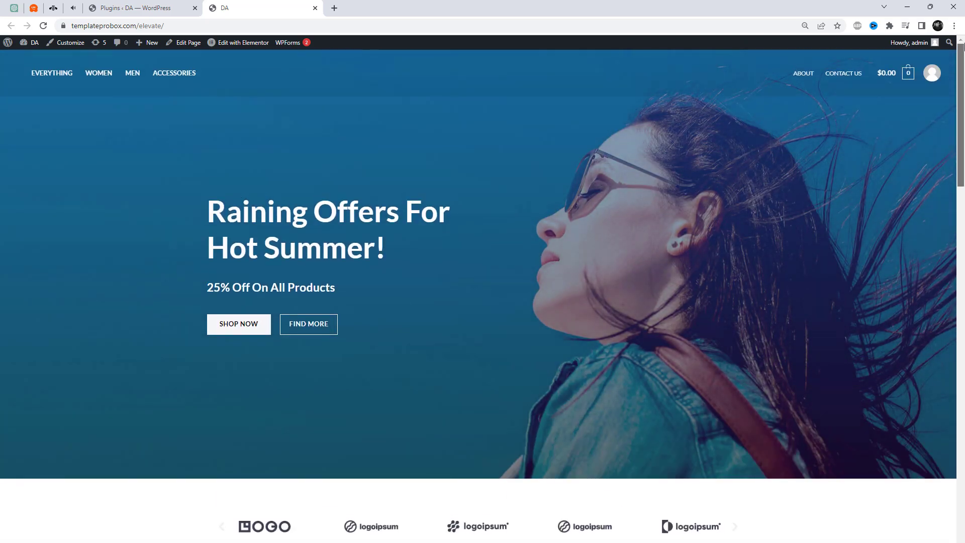
click(106, 75)
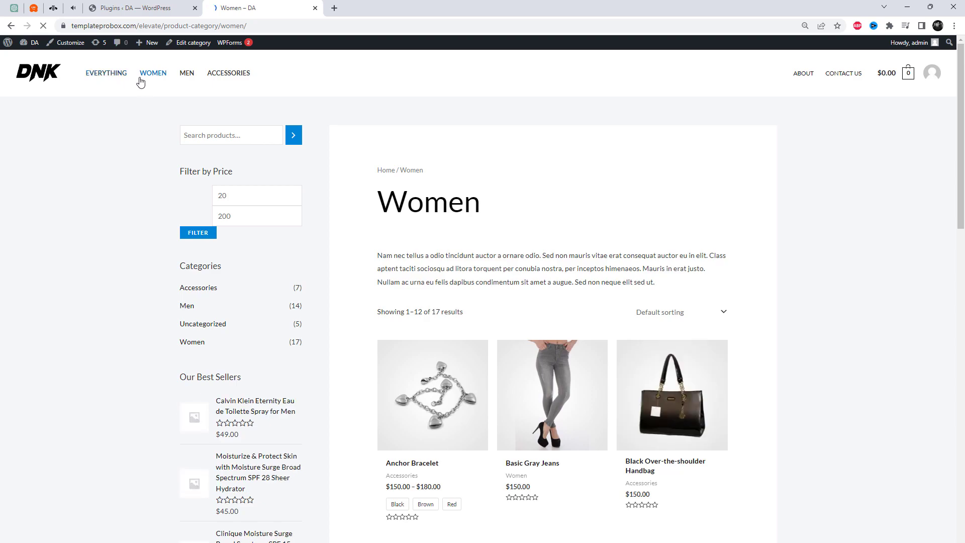
click(191, 83)
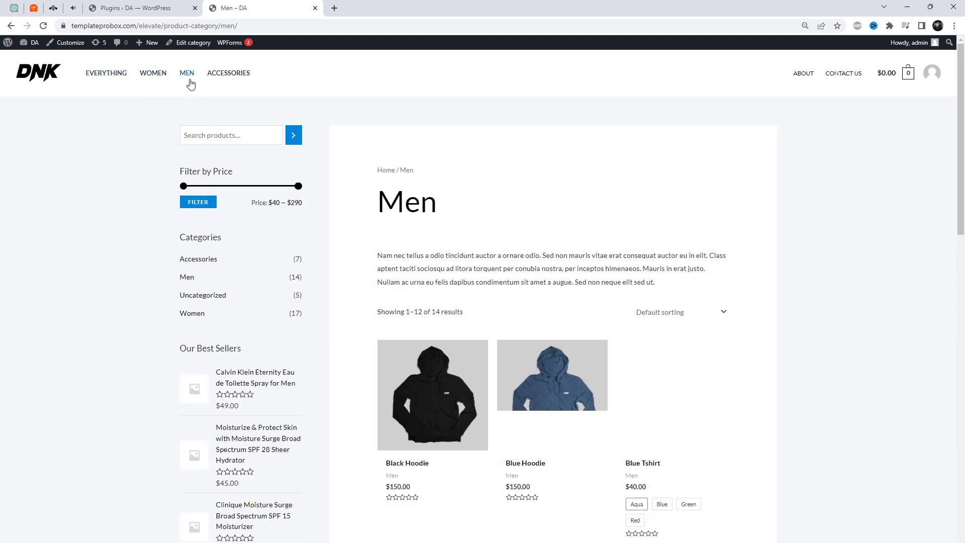
click(233, 76)
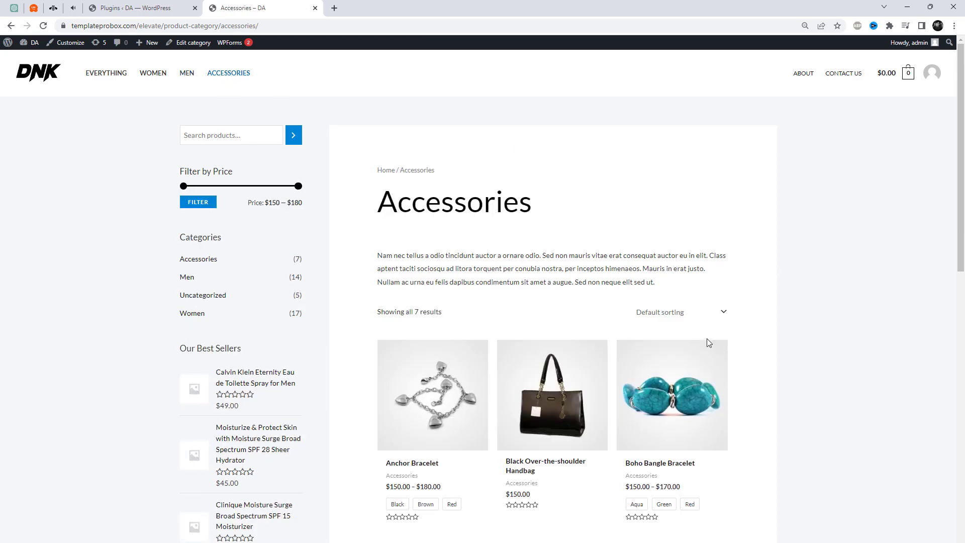
scroll(706, 339, down, 6)
scroll(737, 358, up, 4)
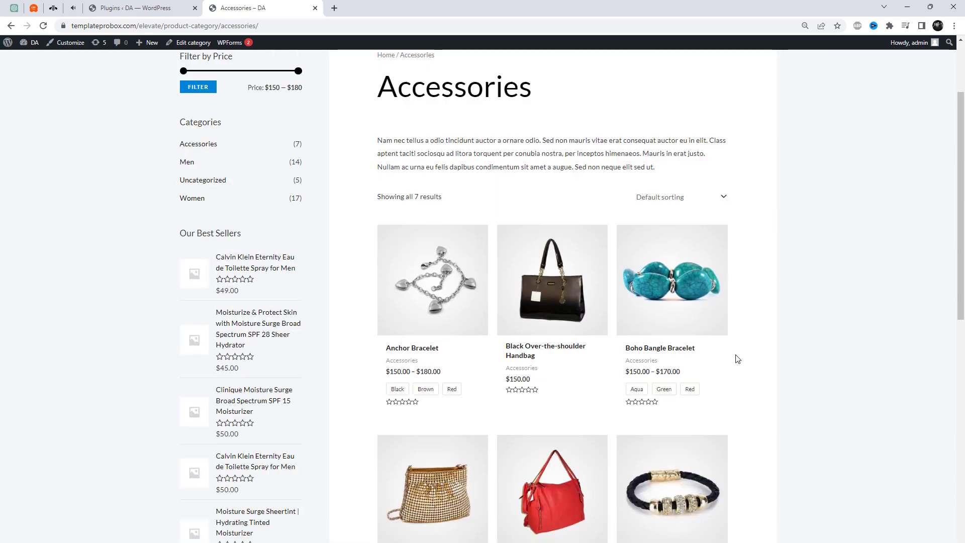
scroll(737, 359, up, 3)
Search Add New plugins for Hide My WP Ghost Lite and activate it.
click(173, 7)
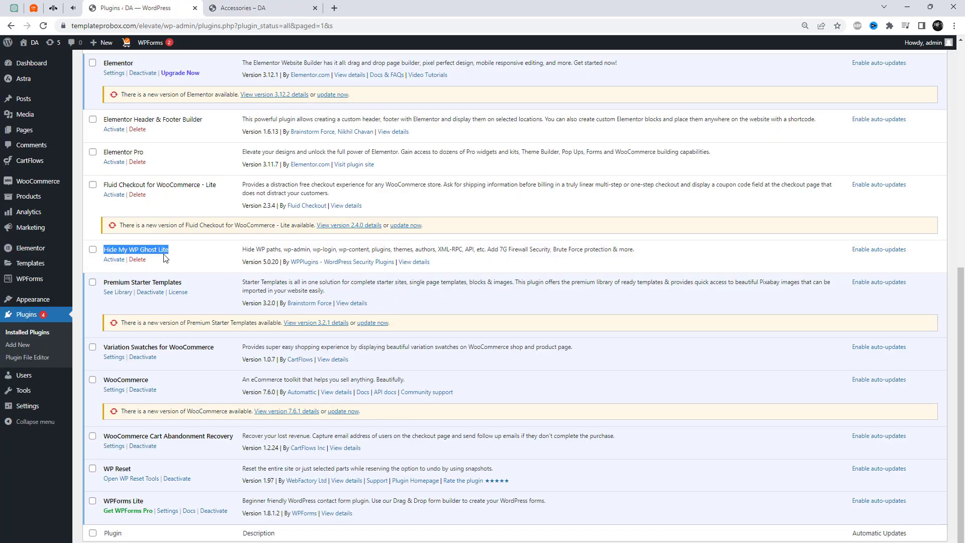
scroll(196, 266, up, 8)
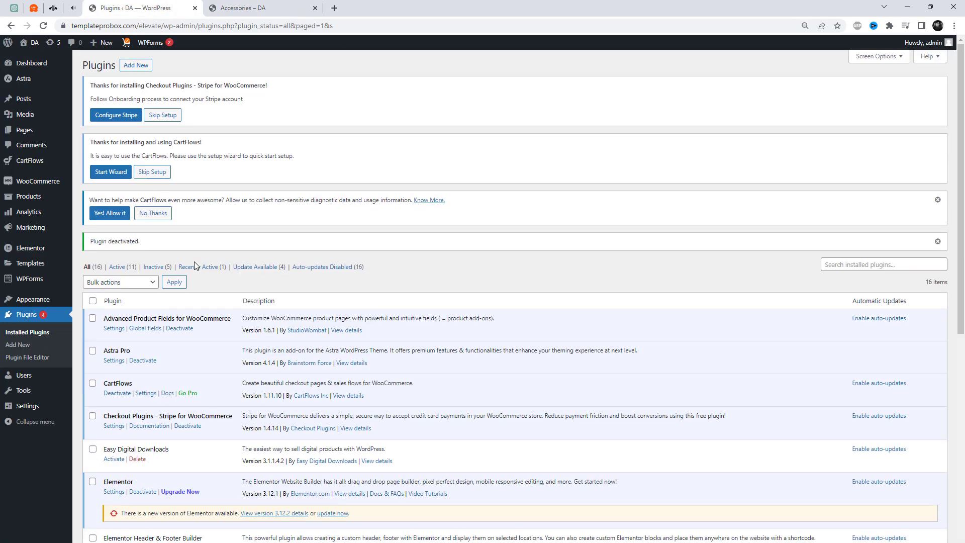
click(140, 66)
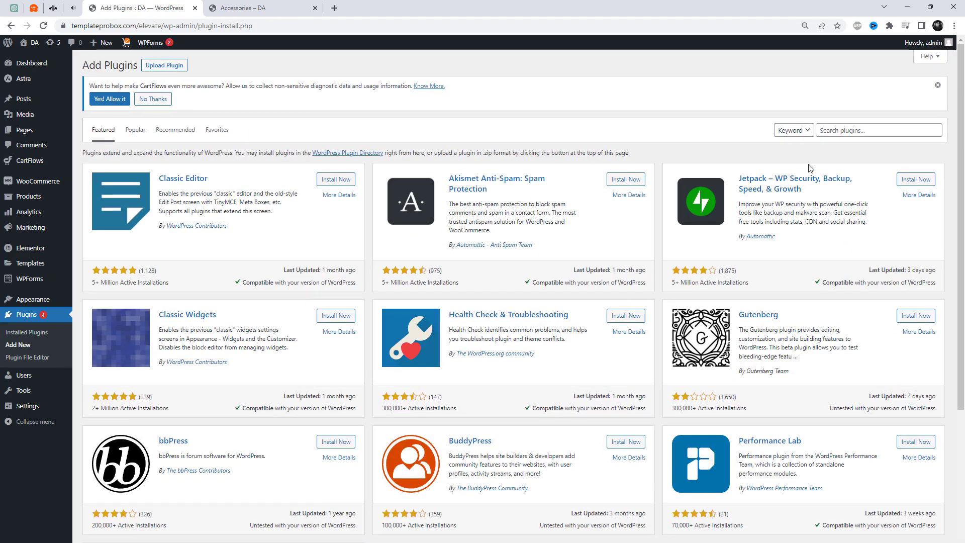
click(829, 131)
right_click(833, 133)
click(854, 214)
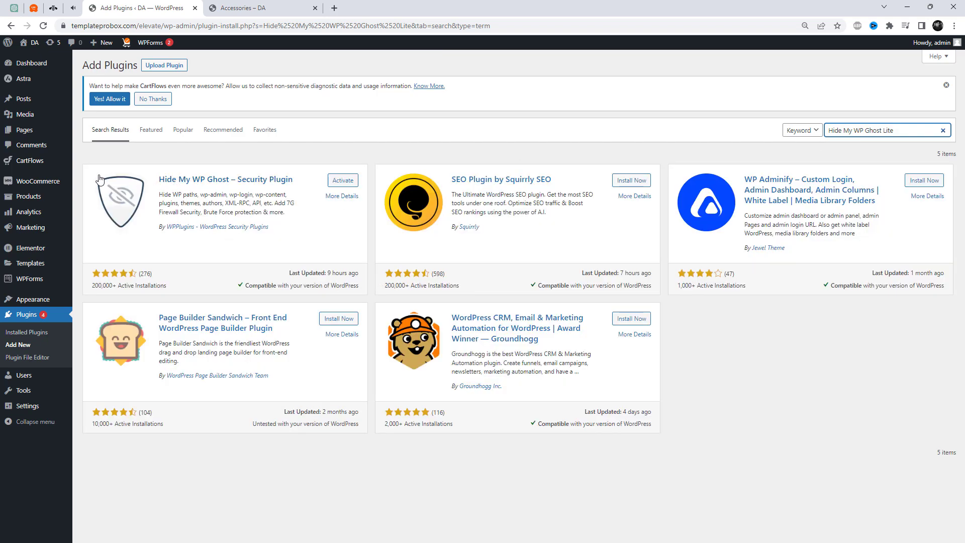
click(346, 184)
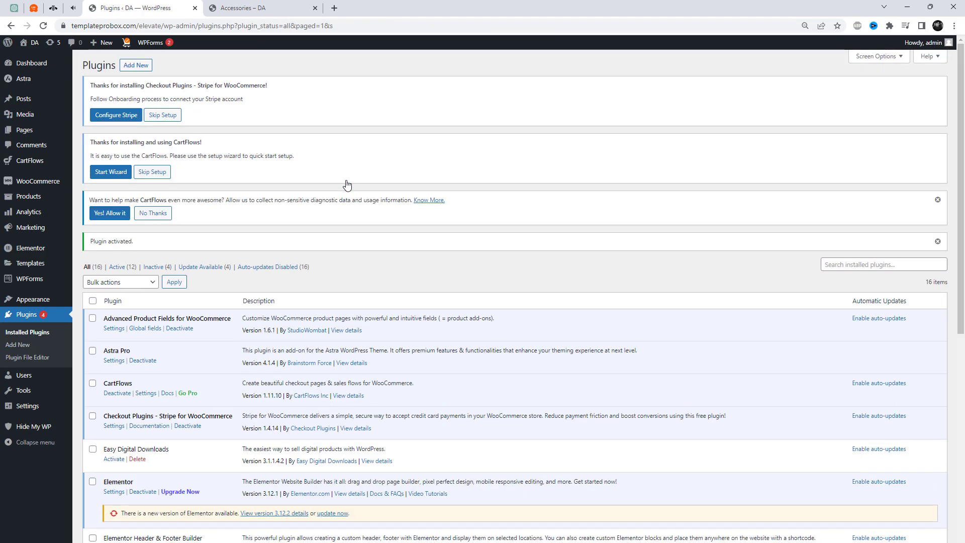
mouse_move(37, 433)
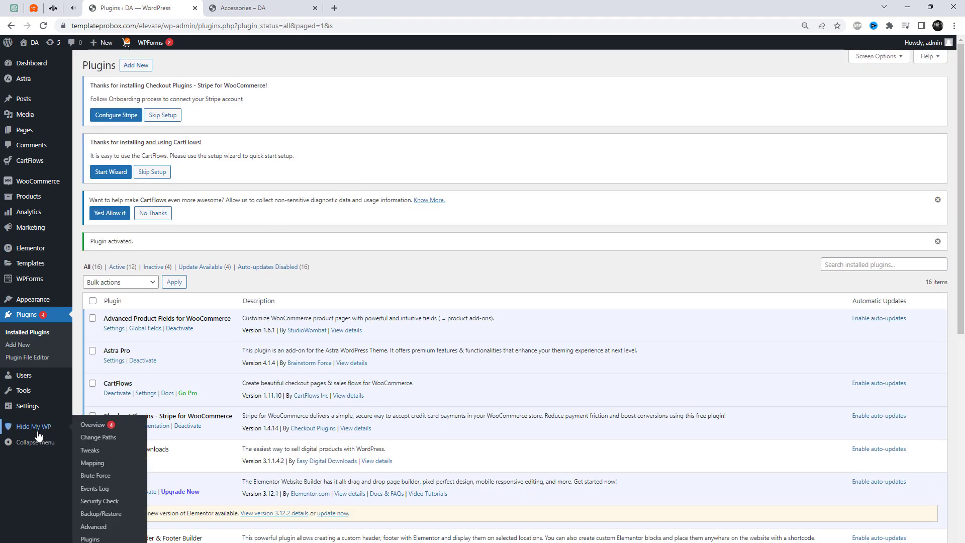
Open Hide My WP's Change Paths settings and choose the Lite mode security level.
click(98, 426)
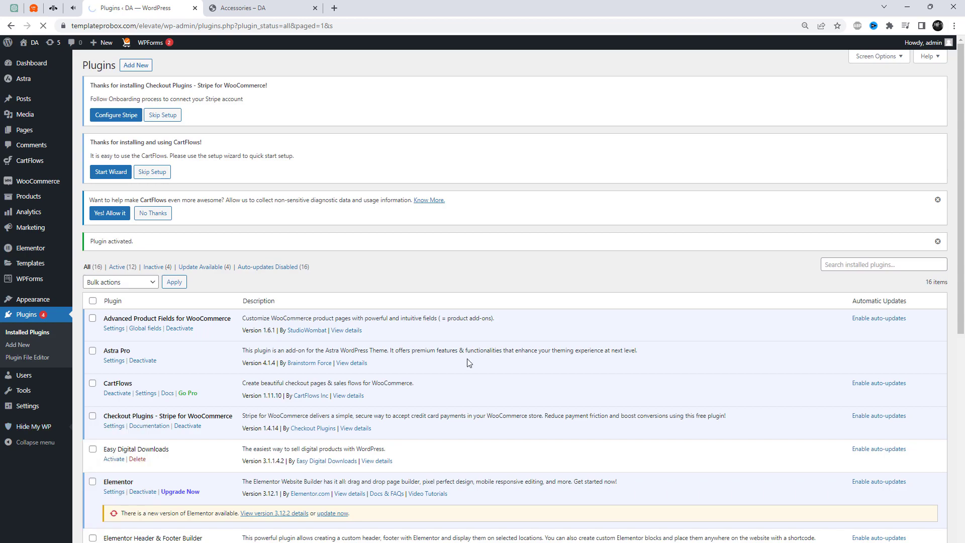
scroll(509, 372, down, 2)
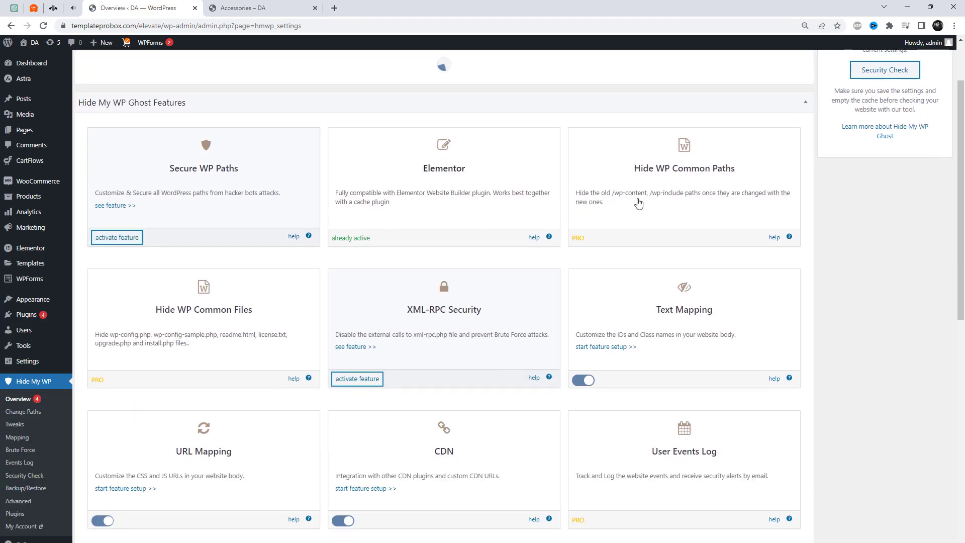
click(24, 413)
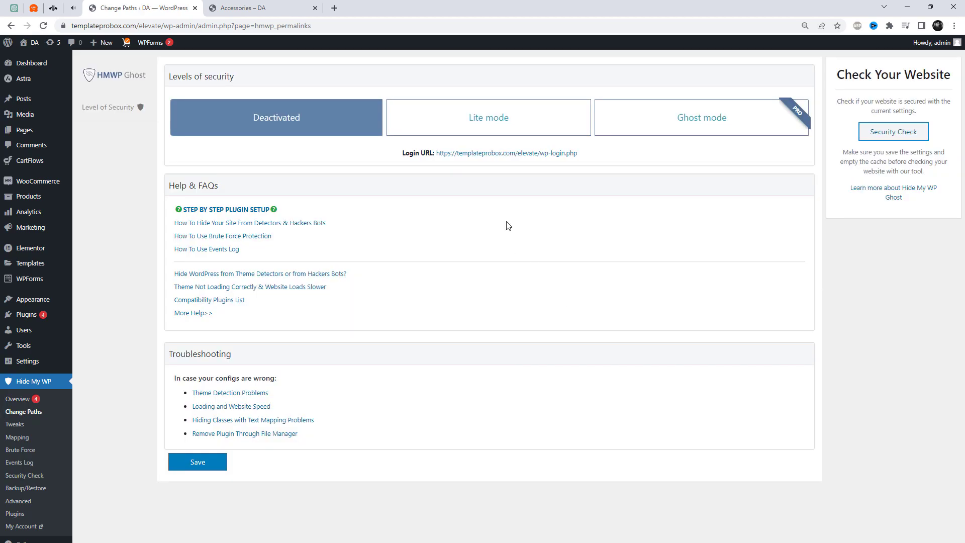
click(490, 116)
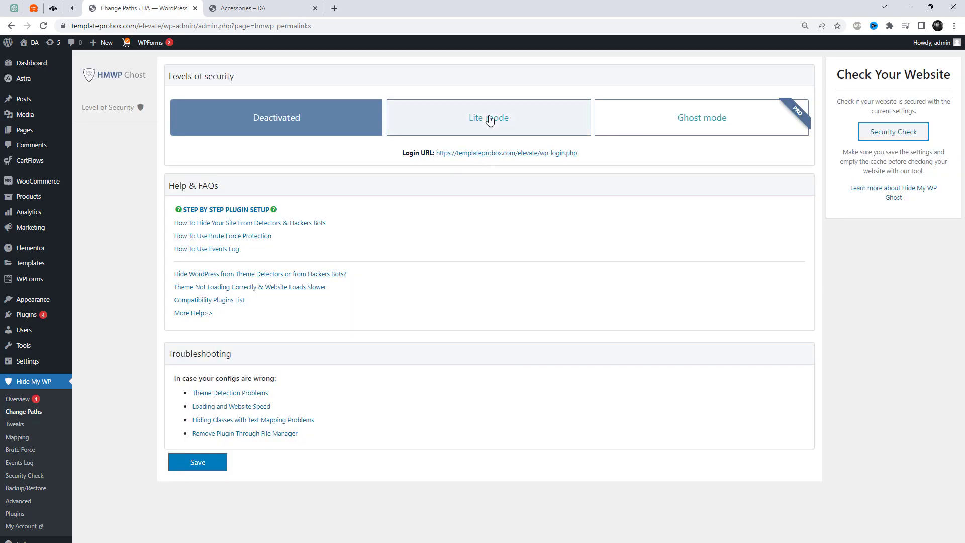
click(491, 117)
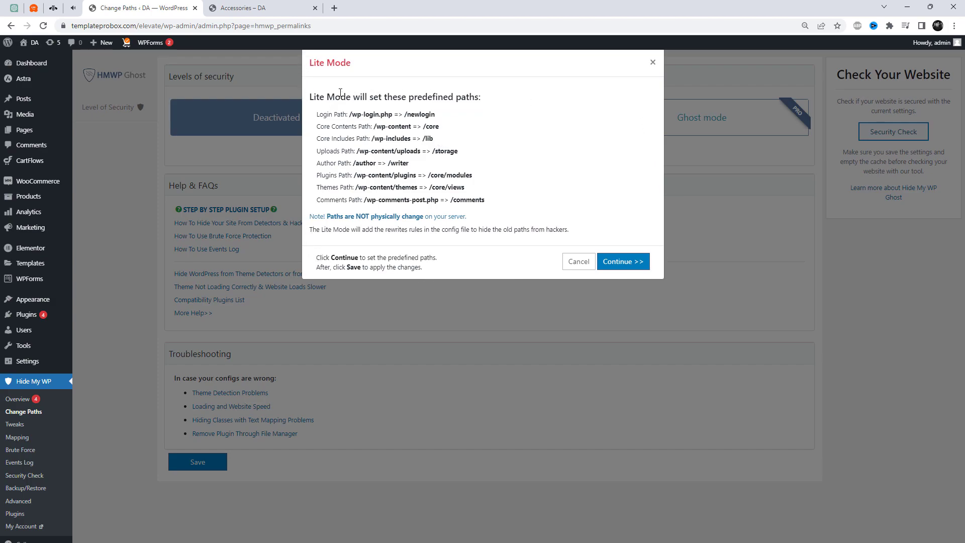
Review the predefined paths in the Lite Mode dialog, including the Core Contents path.
drag(409, 97, 451, 97)
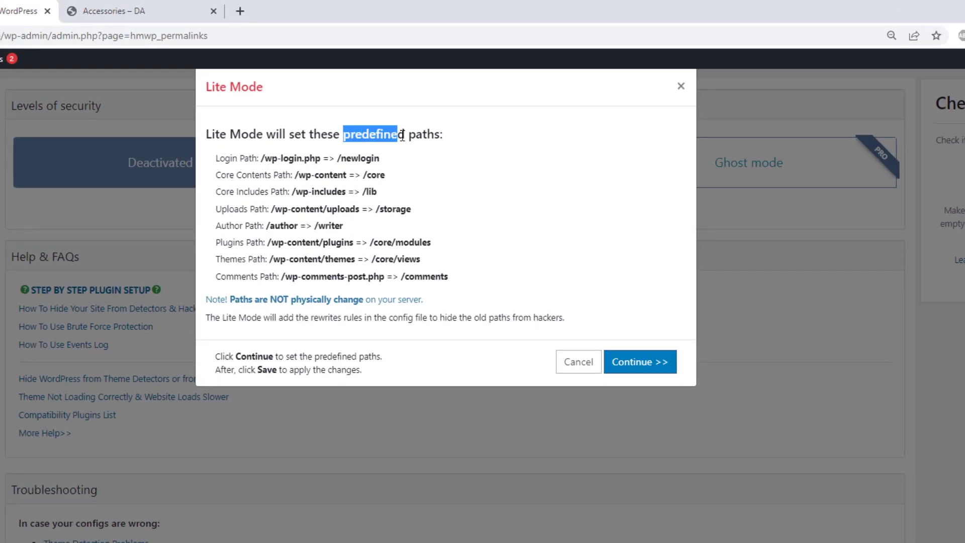
drag(402, 136, 438, 136)
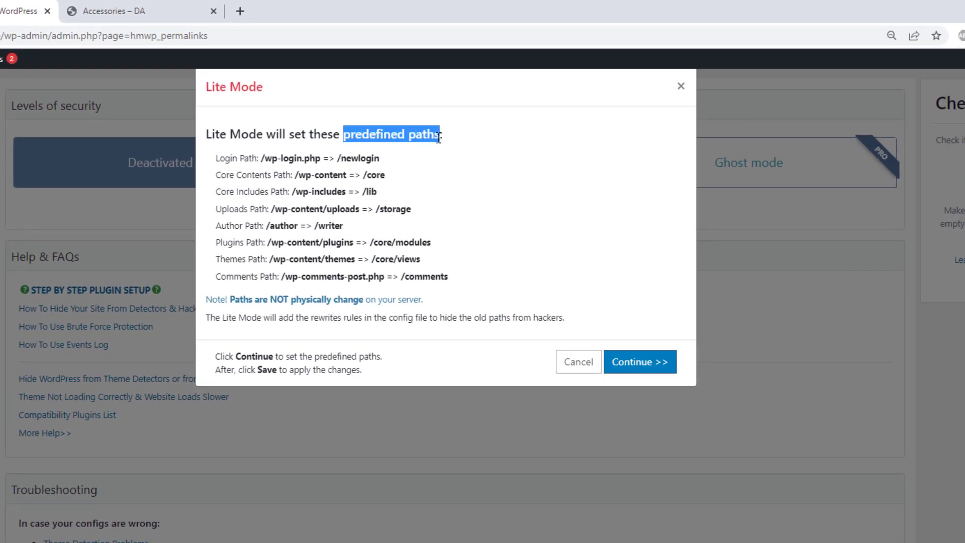
click(497, 194)
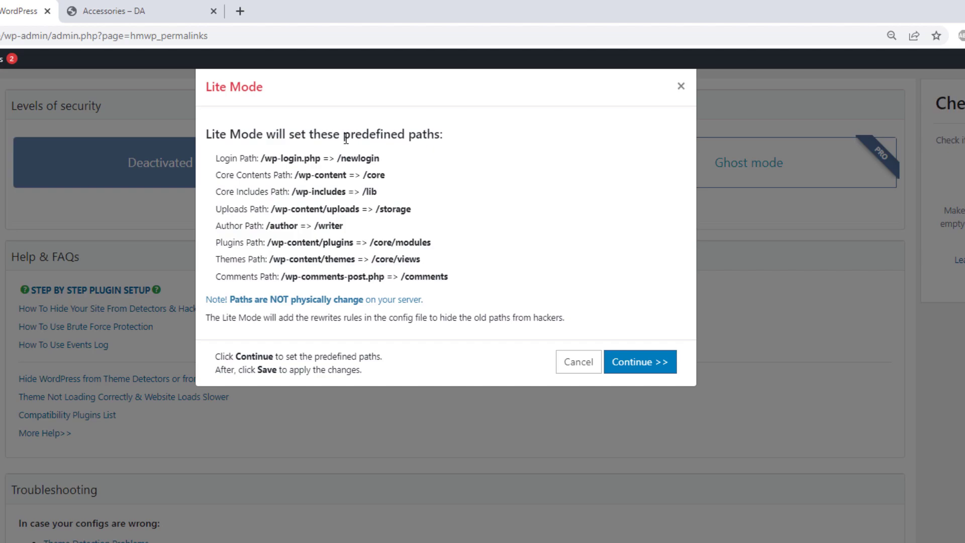
drag(343, 135, 414, 133)
click(248, 153)
drag(218, 174, 406, 179)
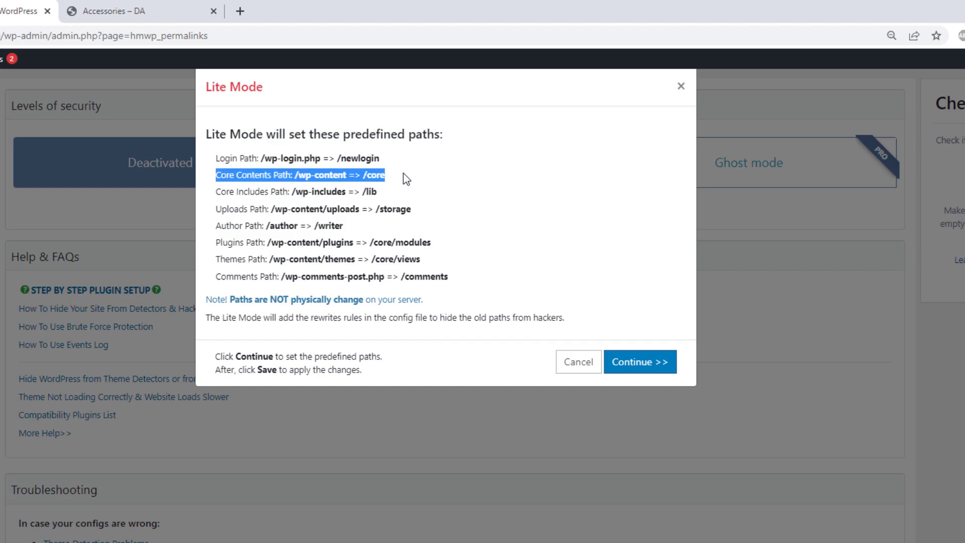
click(220, 191)
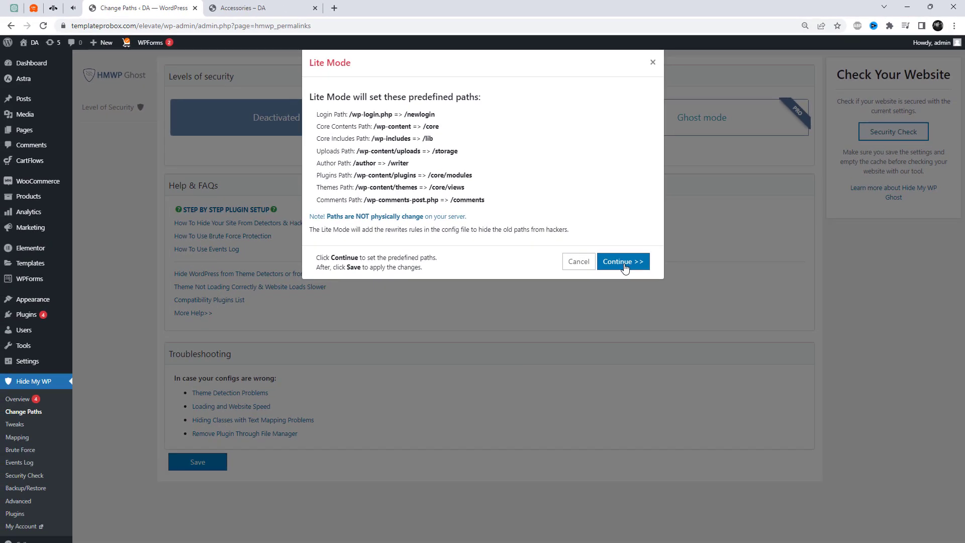
Accept and save Lite mode's predefined paths, then verify the new paths load on the frontend.
click(625, 266)
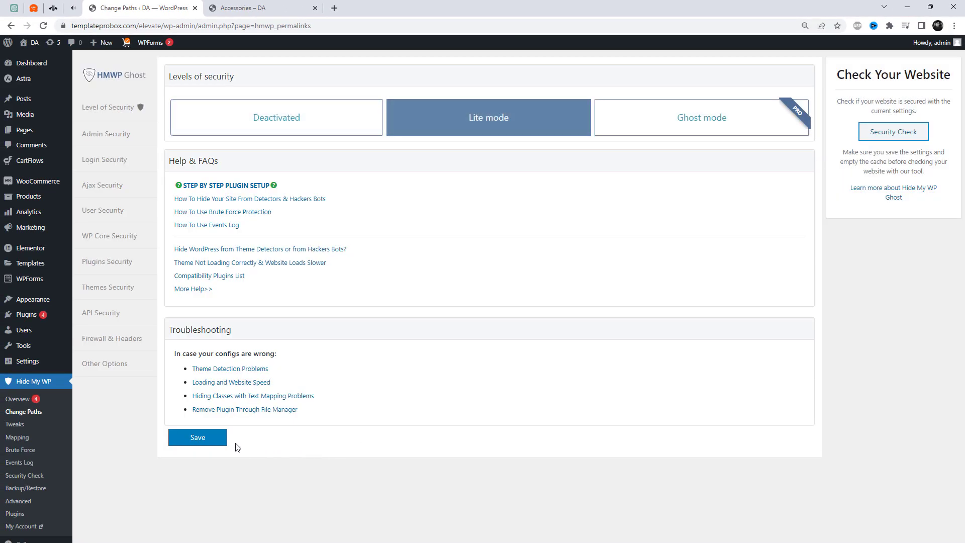
click(208, 439)
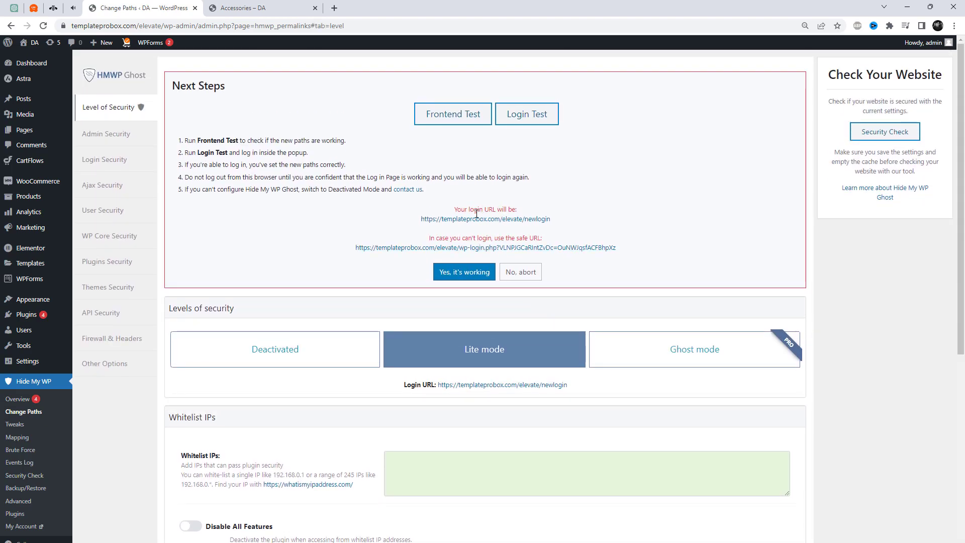
right_click(491, 222)
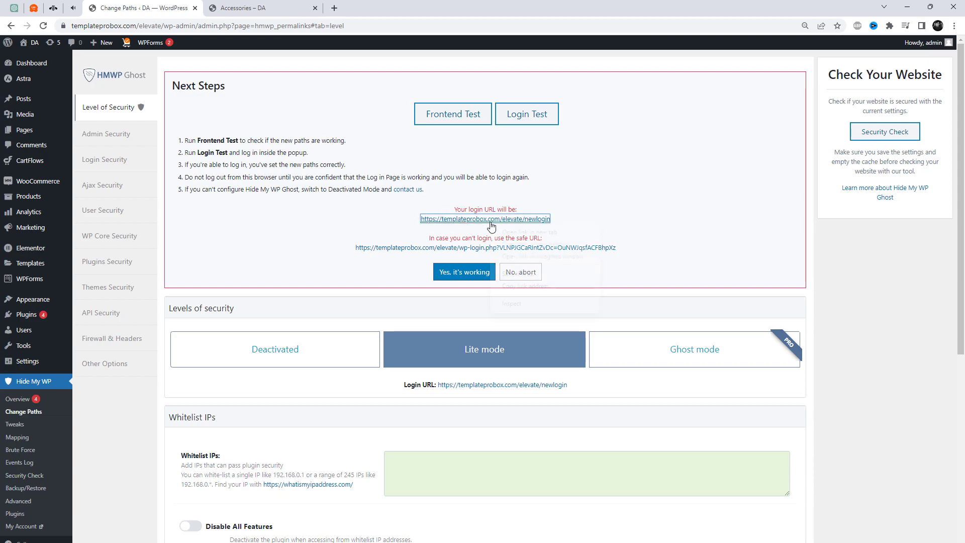
click(578, 167)
click(467, 117)
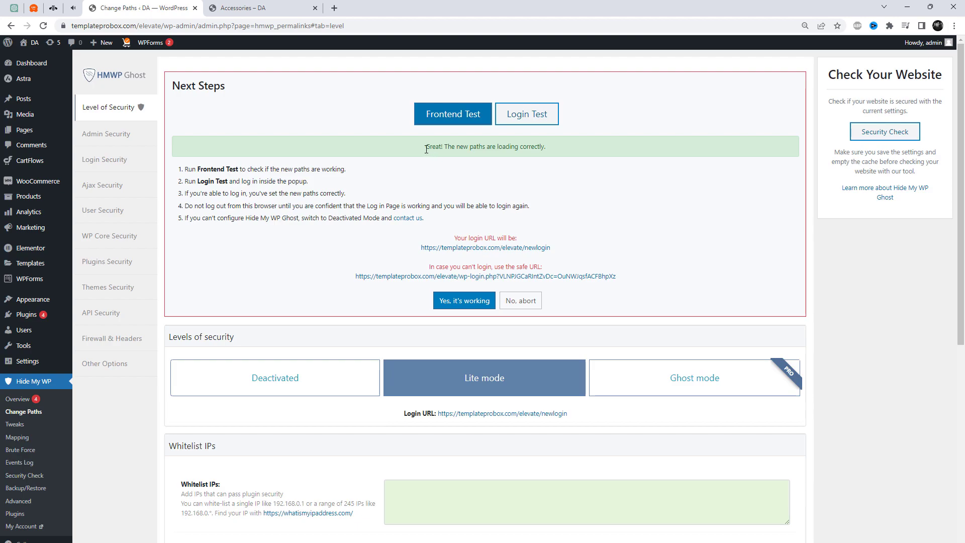
drag(426, 148, 597, 201)
click(597, 201)
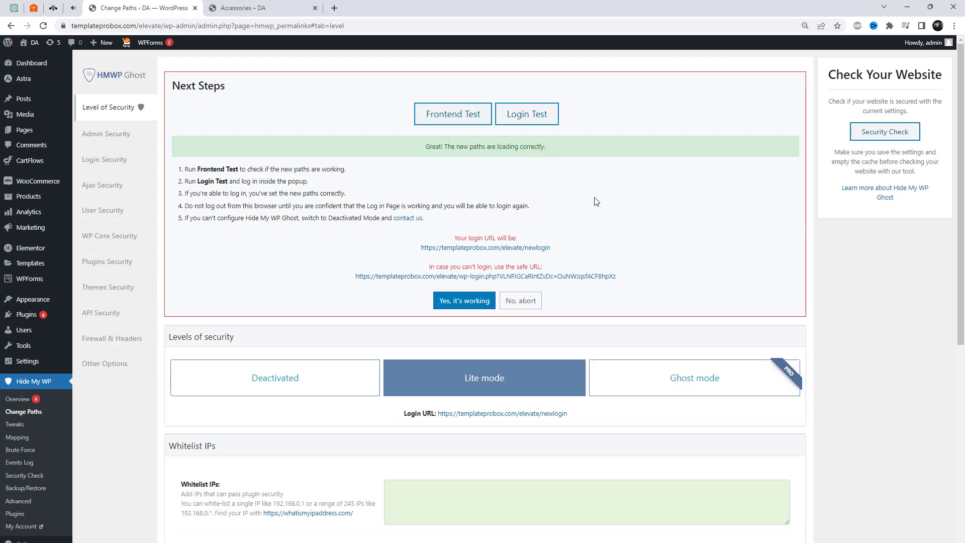
In Admin Security, keep wp-admin hidden and change the custom admin path to adm, then save.
click(129, 136)
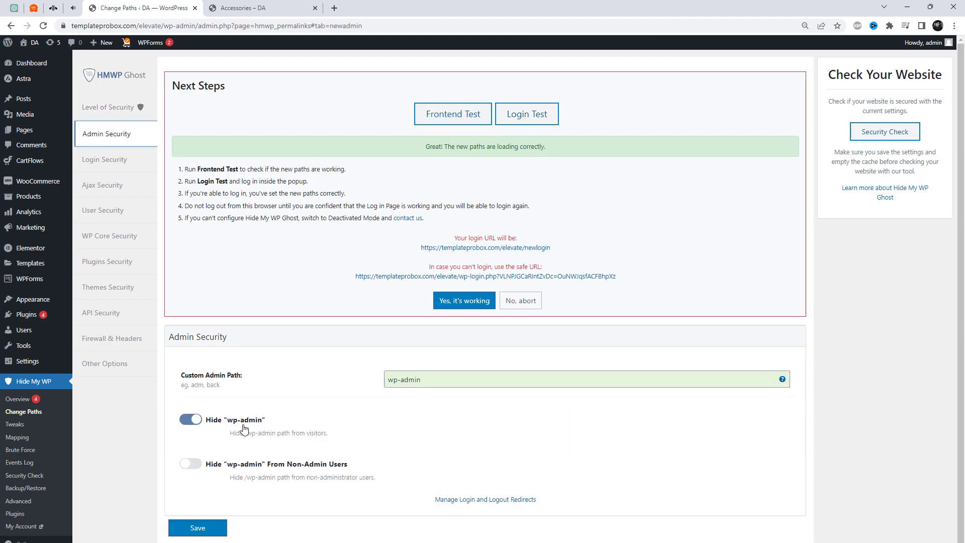
click(194, 420)
click(195, 359)
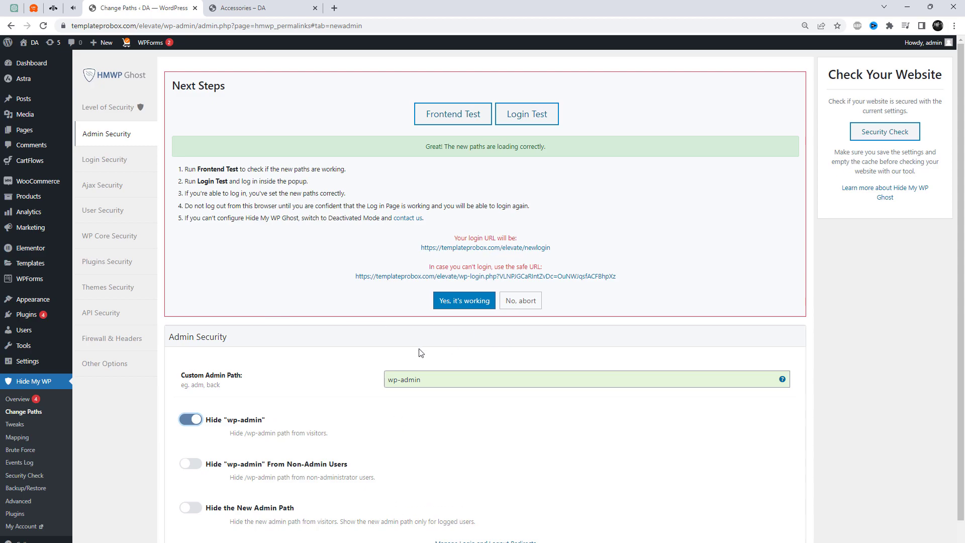
scroll(537, 369, down, 1)
scroll(537, 368, up, 1)
scroll(537, 369, down, 1)
click(457, 323)
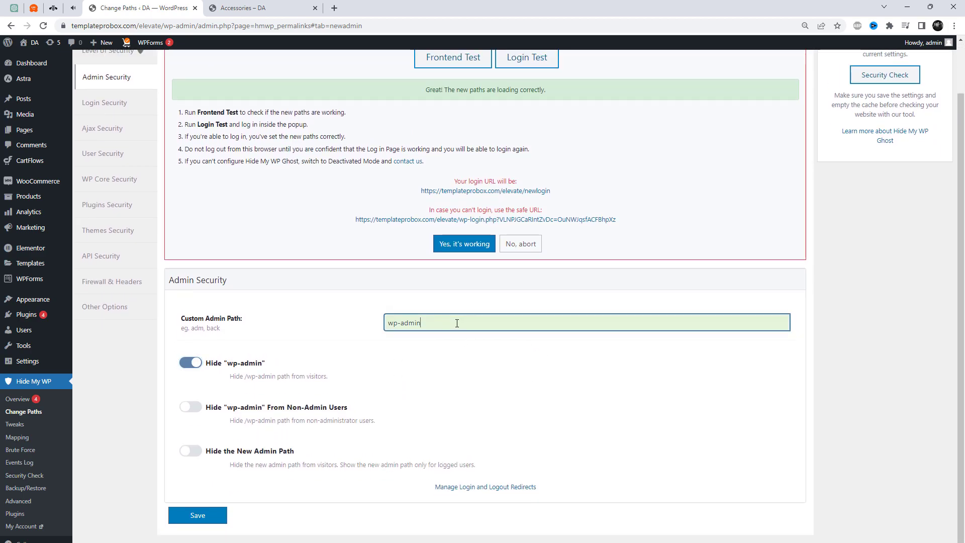
click(519, 394)
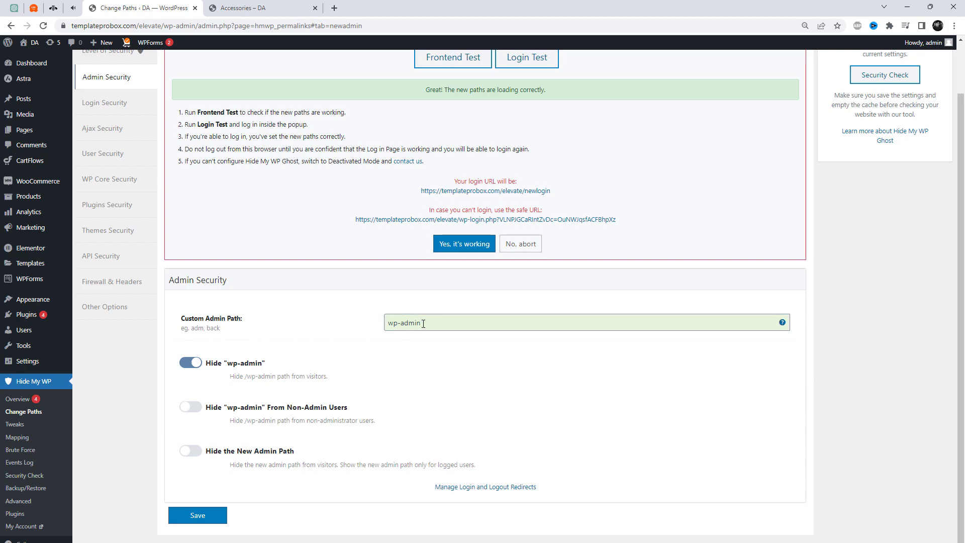
drag(432, 323, 308, 332)
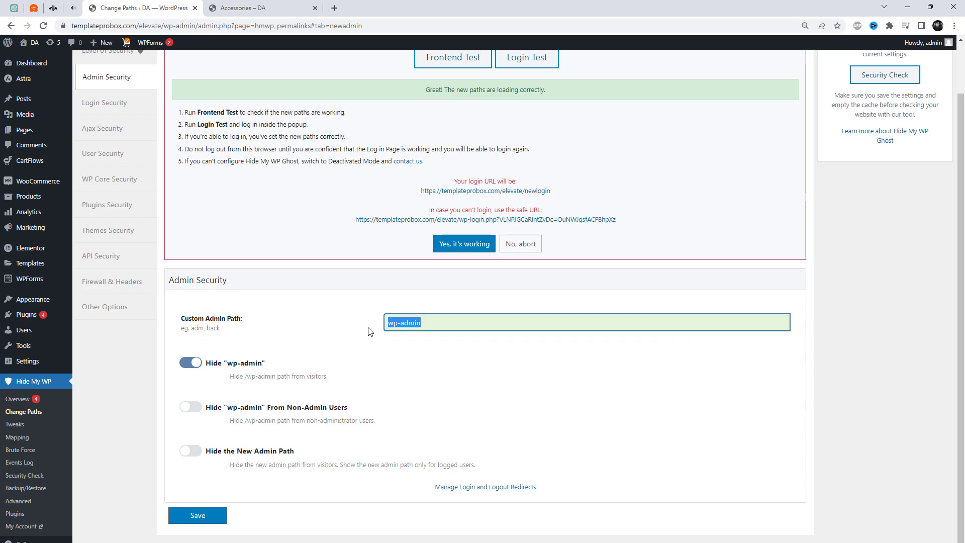
text(adm)
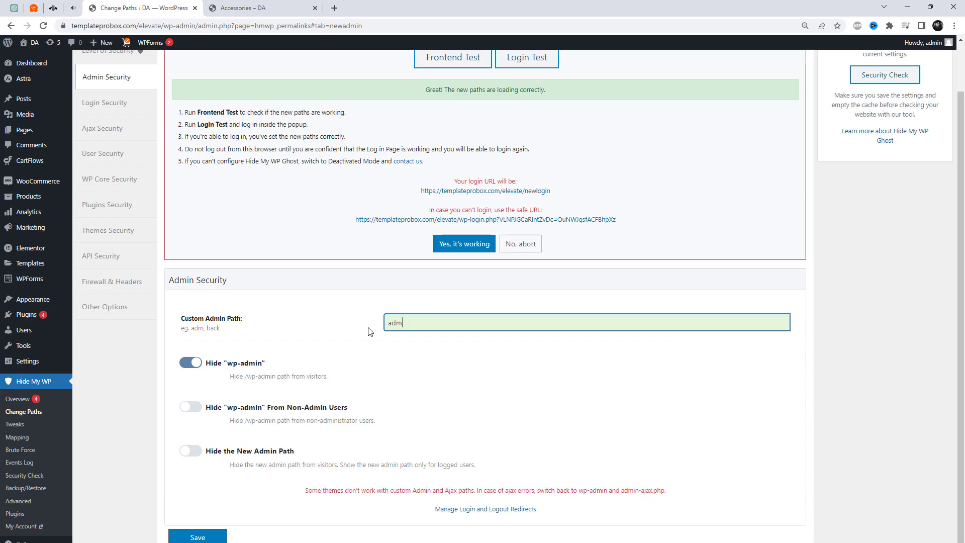
click(214, 538)
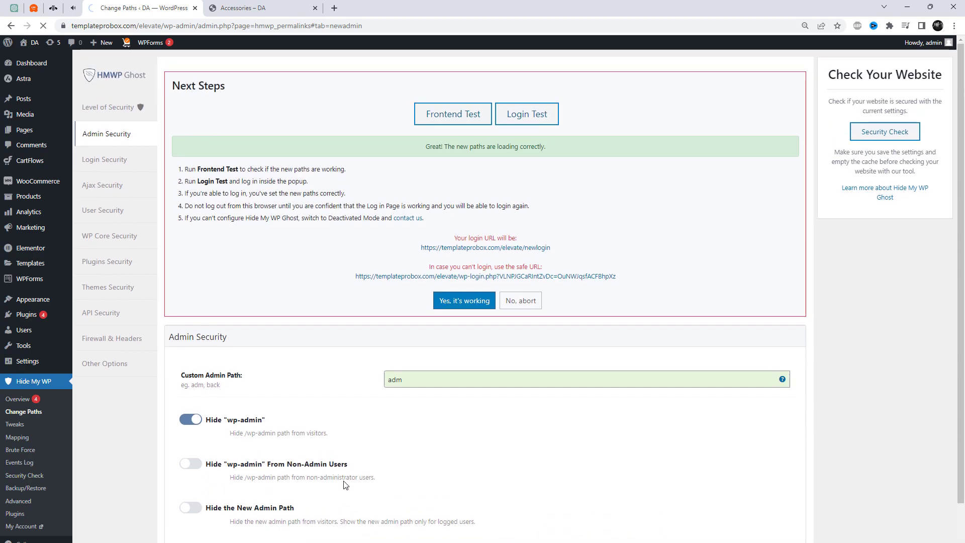
Enable Hide wp-admin from Ajax URL with admin-ajax path ajax and save.
click(127, 160)
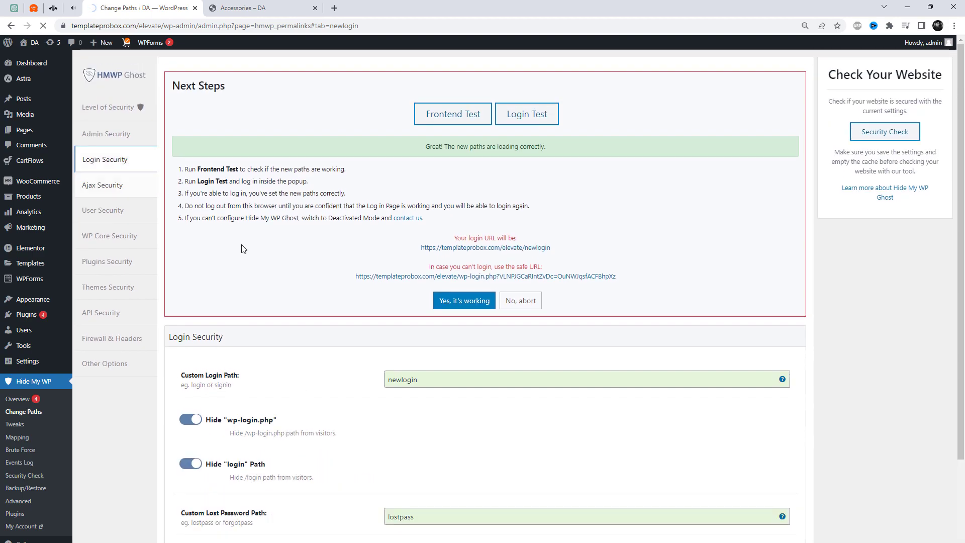
click(437, 302)
scroll(428, 390, down, 1)
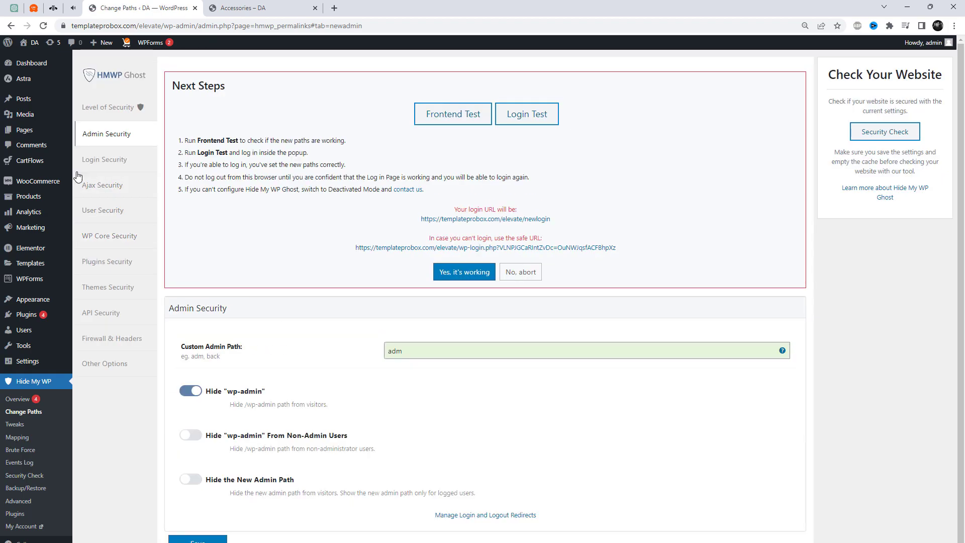
click(122, 165)
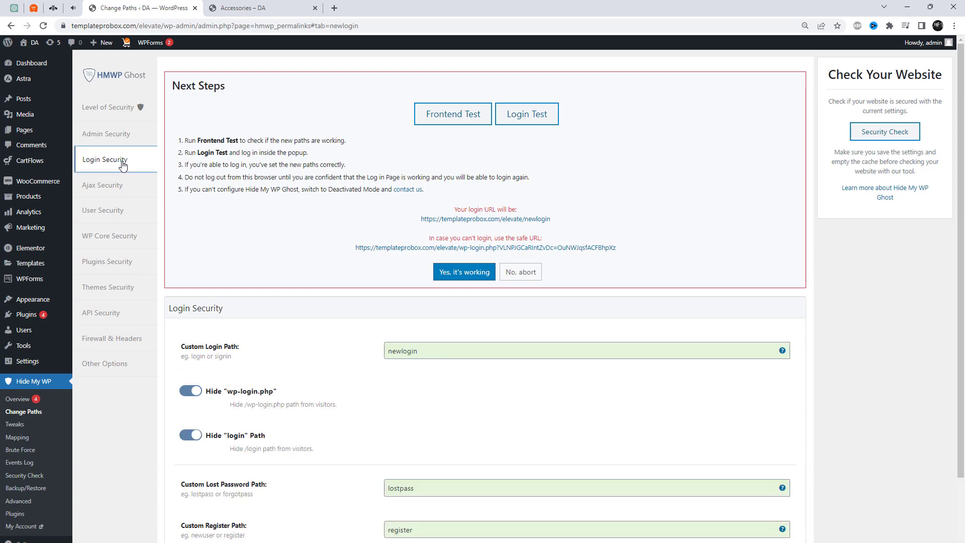
click(122, 186)
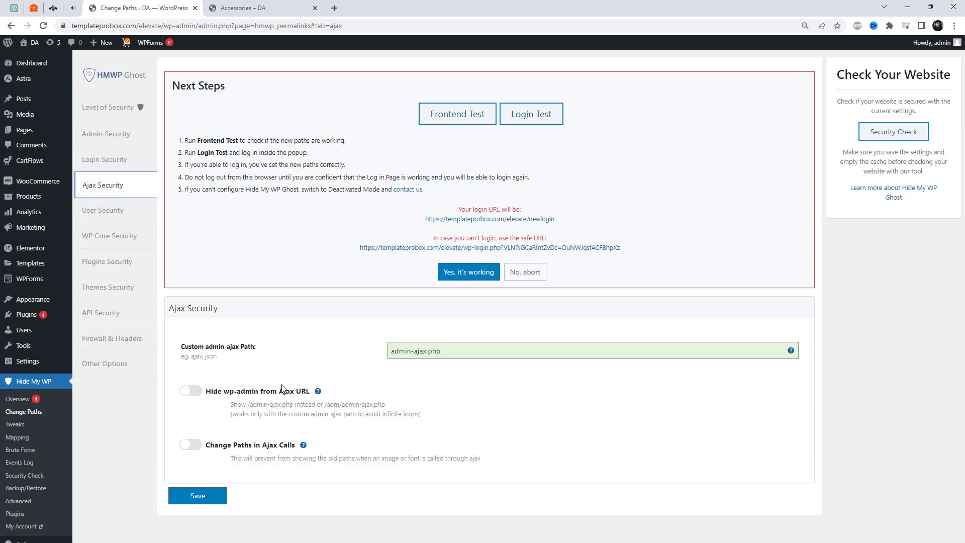
click(197, 395)
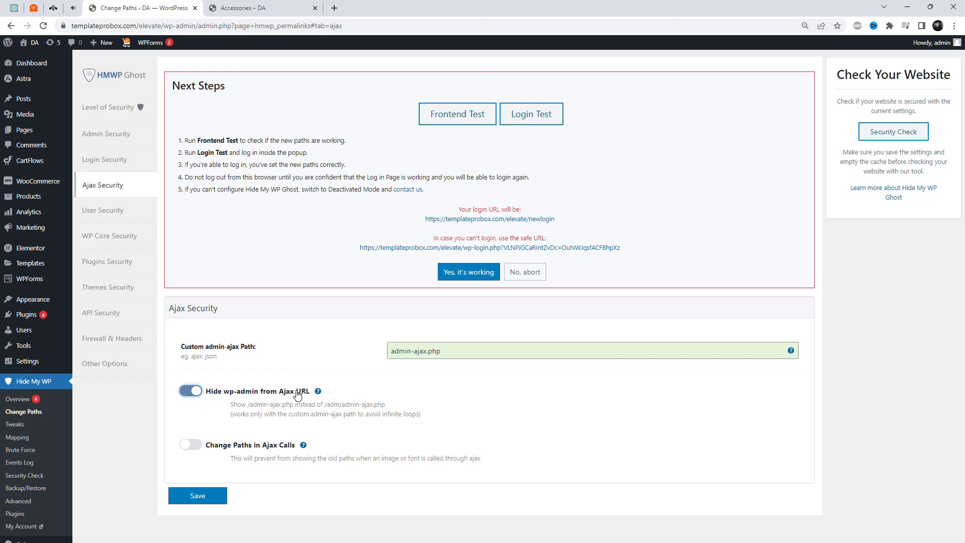
drag(471, 355, 354, 358)
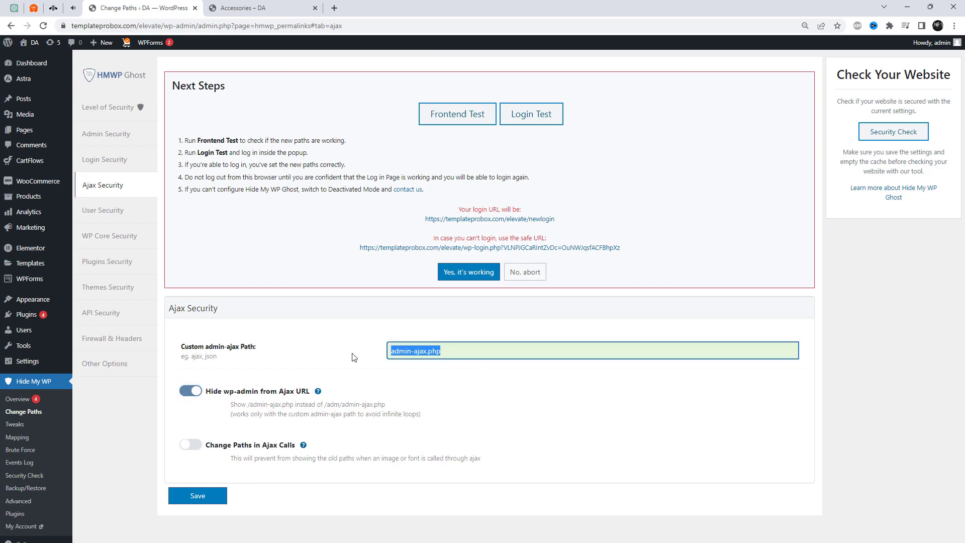
text(ajax)
click(218, 497)
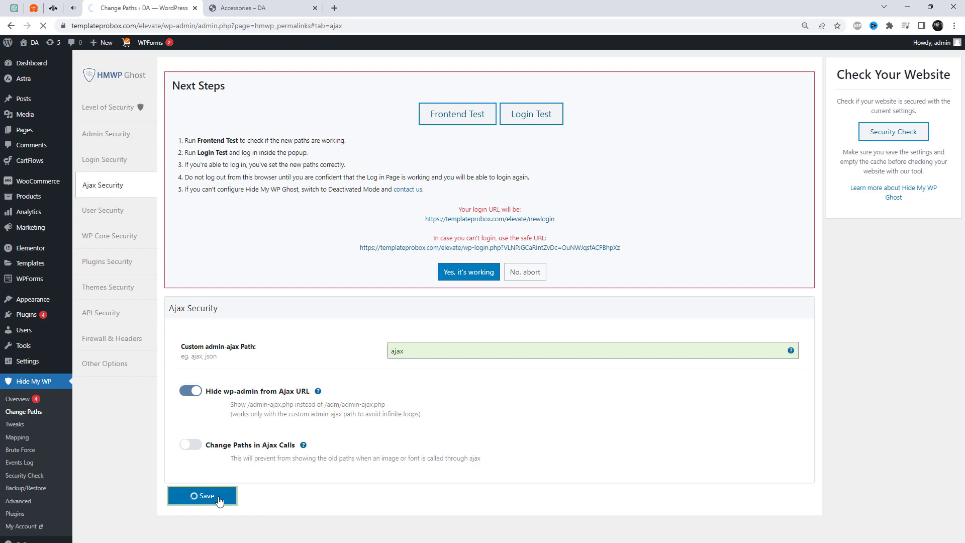
Open User Security to view the custom author path writer.
click(123, 214)
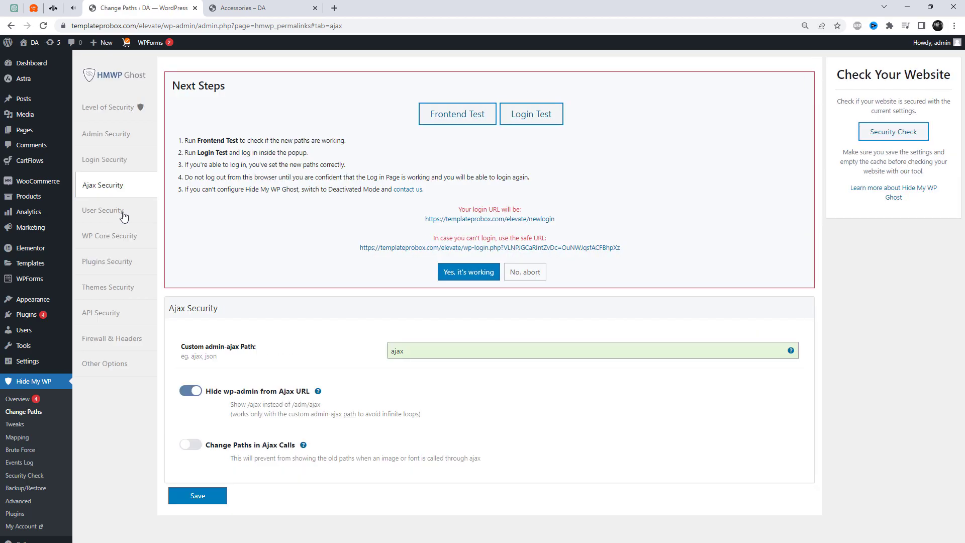
click(124, 215)
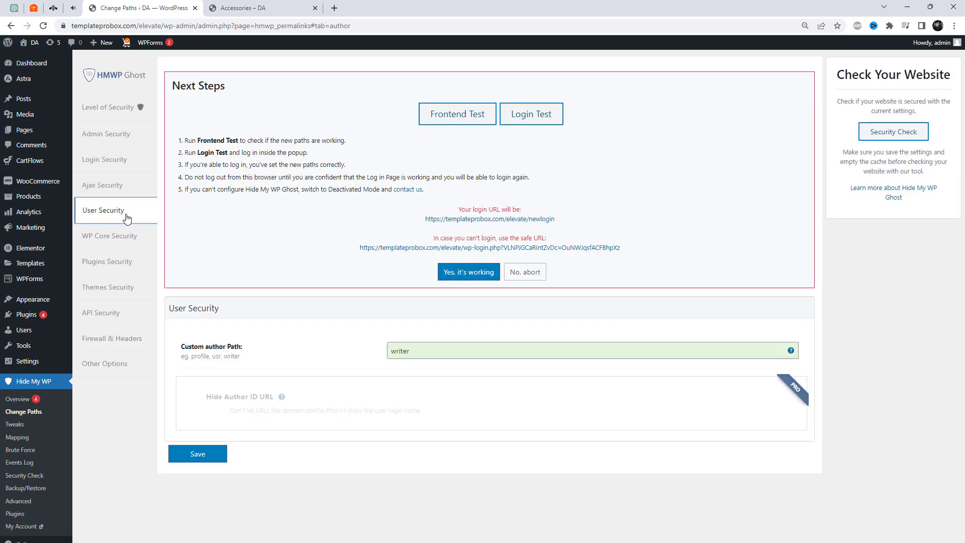
click(424, 354)
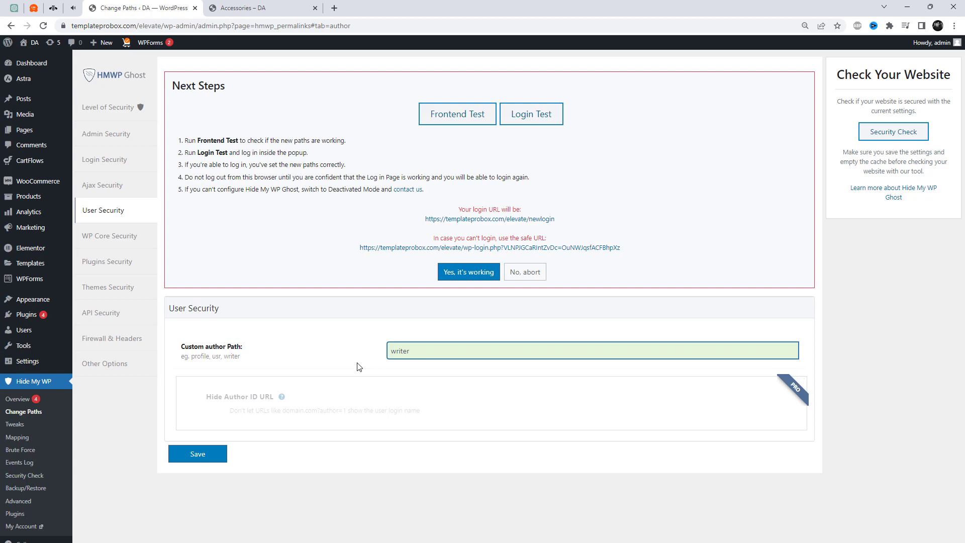
double_click(211, 346)
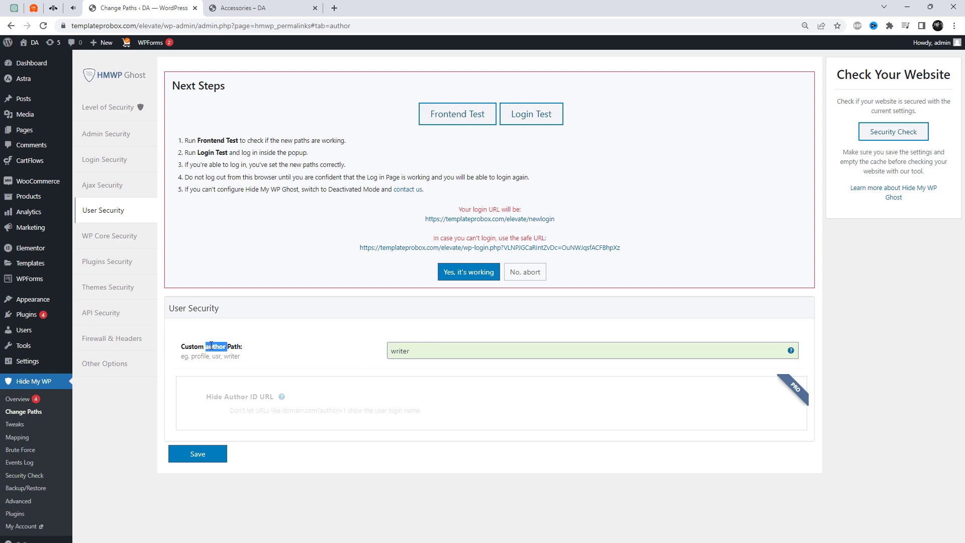
In WP Core Security, set wp-content to inc, wp-includes to libary and uploads to myimages.
click(211, 347)
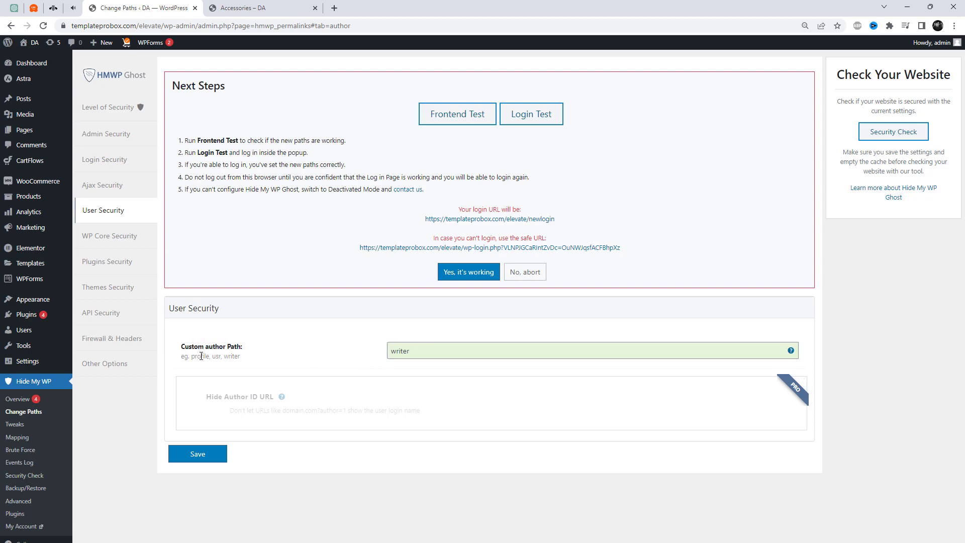
click(135, 246)
scroll(378, 379, down, 2)
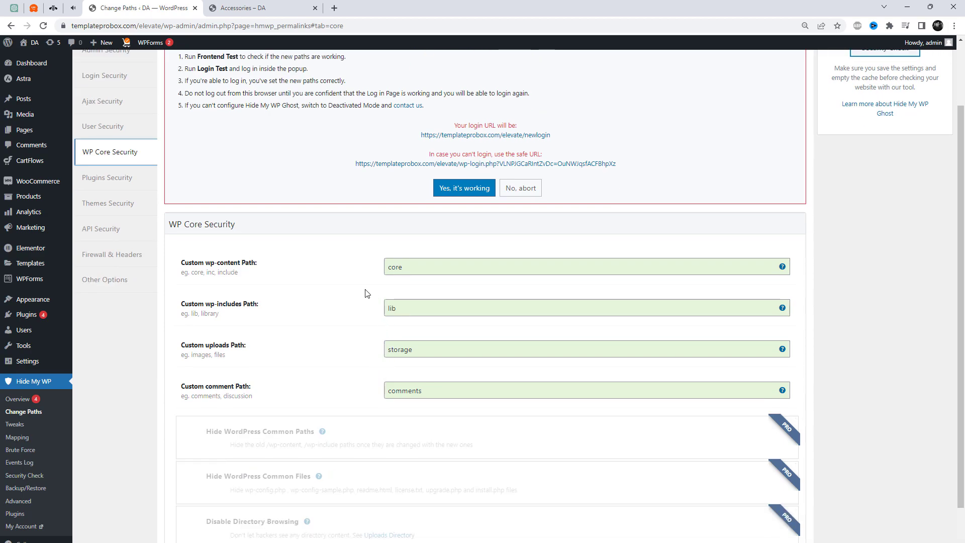
drag(416, 267, 337, 271)
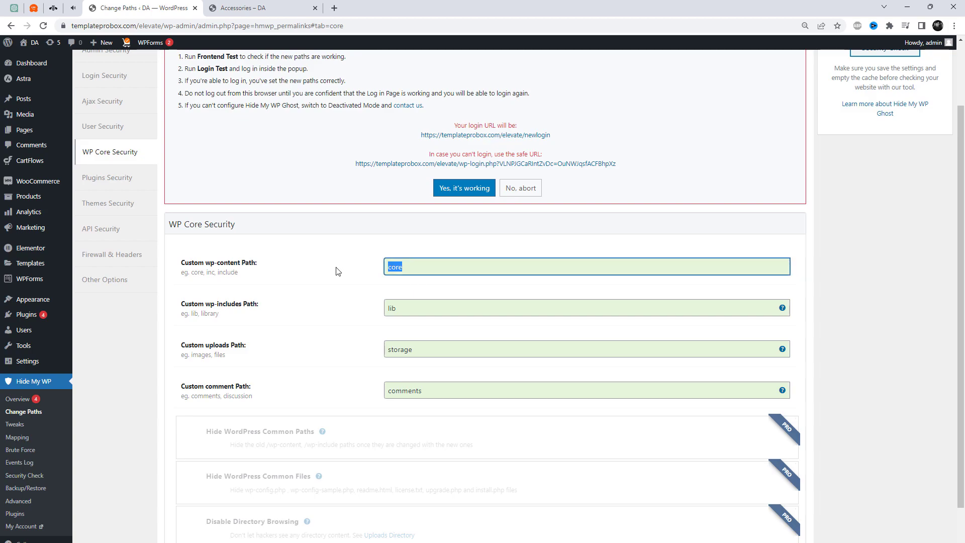
text(inc)
click(339, 313)
drag(417, 310, 392, 310)
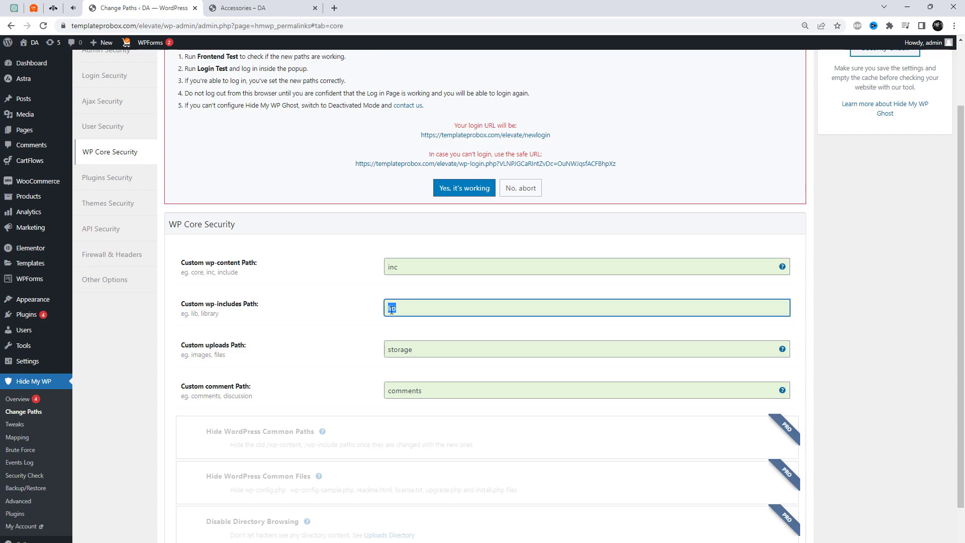
text(l)
click(316, 372)
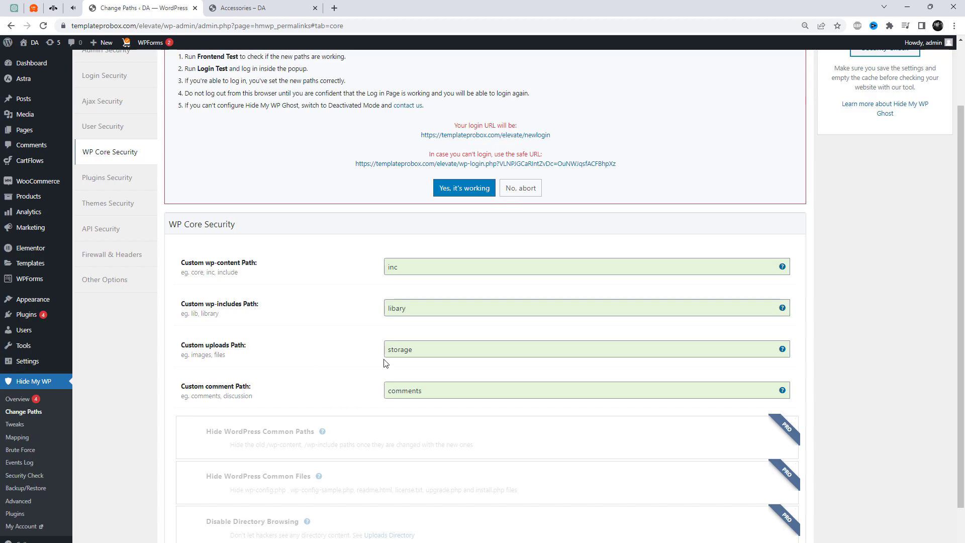
drag(424, 351, 376, 354)
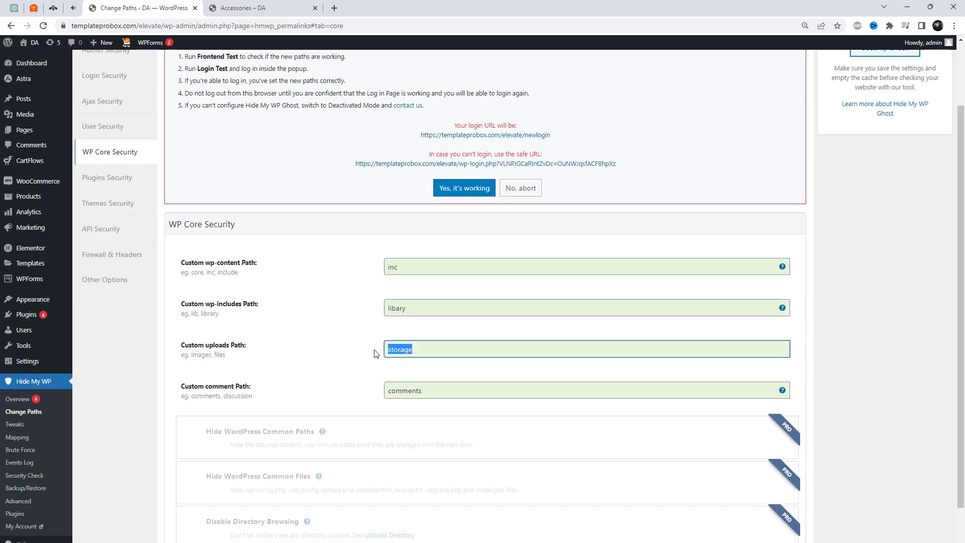
text(myimages)
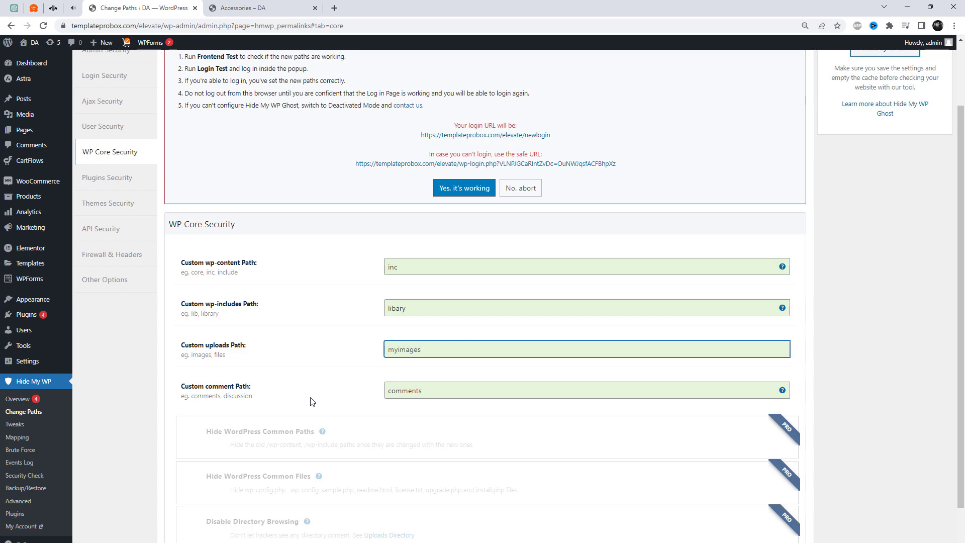
click(315, 405)
Set the custom comment path to discussion and save the core path settings.
scroll(332, 406, down, 2)
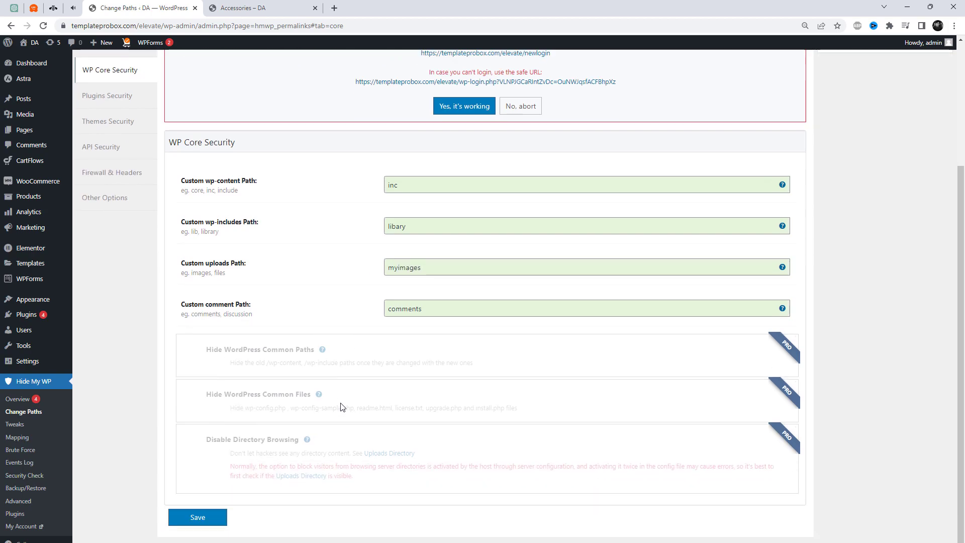
click(436, 305)
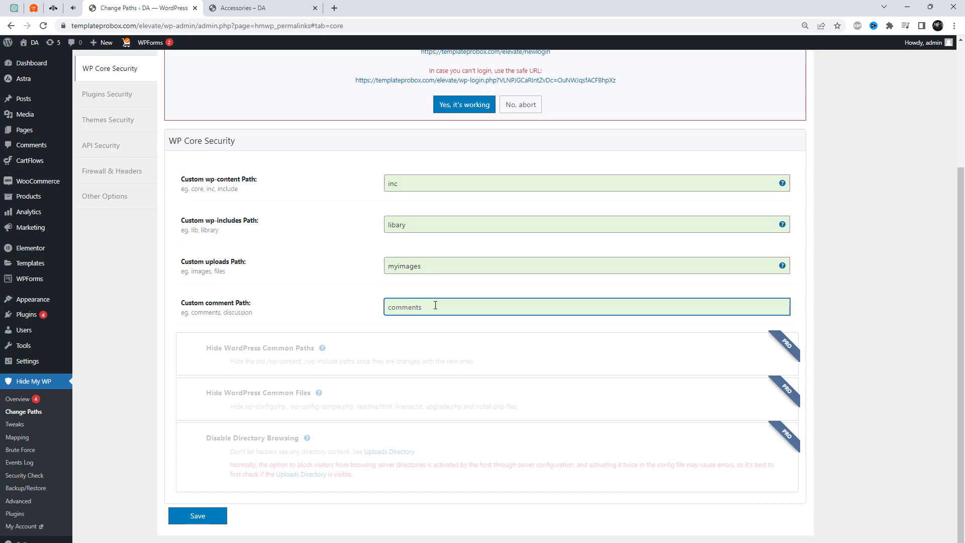
double_click(228, 312)
key(ctrl+c)
triple_click(436, 307)
key(ctrl+v)
click(206, 516)
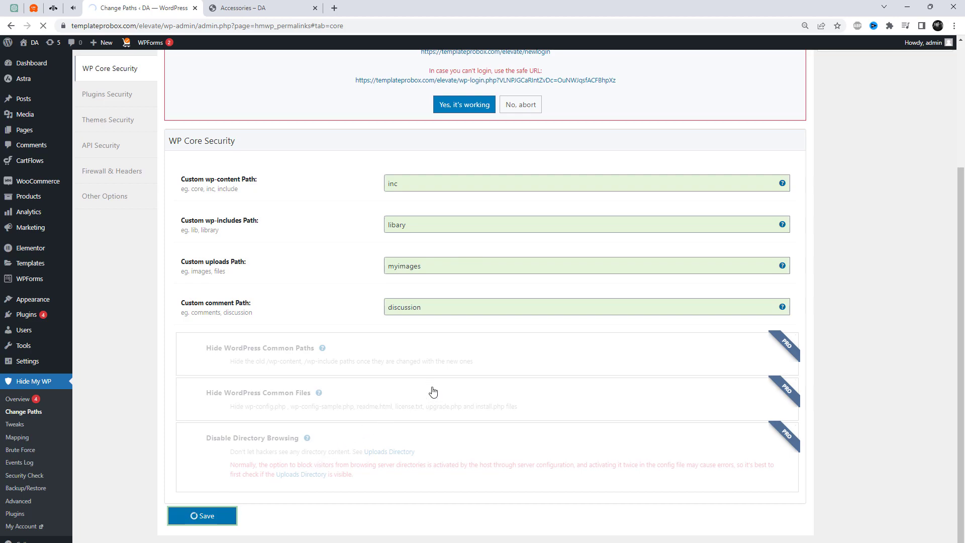
scroll(432, 392, up, 4)
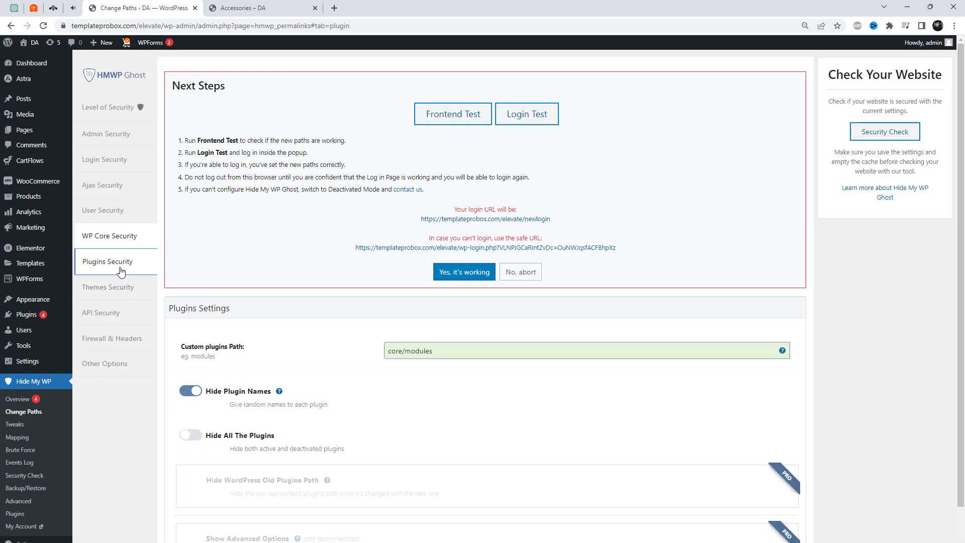
Review the plugins path core/modules, toggling Hide All The Plugins on then back off.
scroll(455, 429, down, 2)
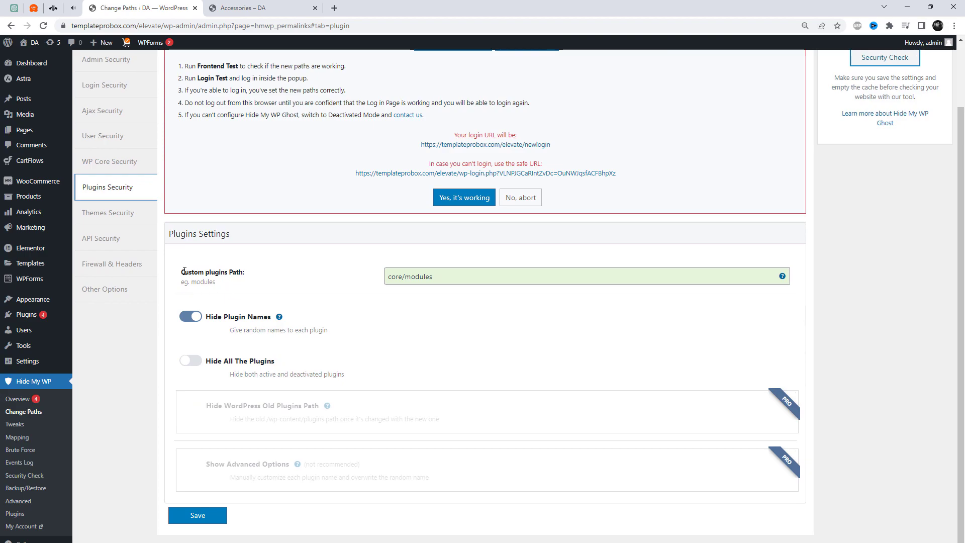
drag(181, 272, 262, 274)
click(308, 315)
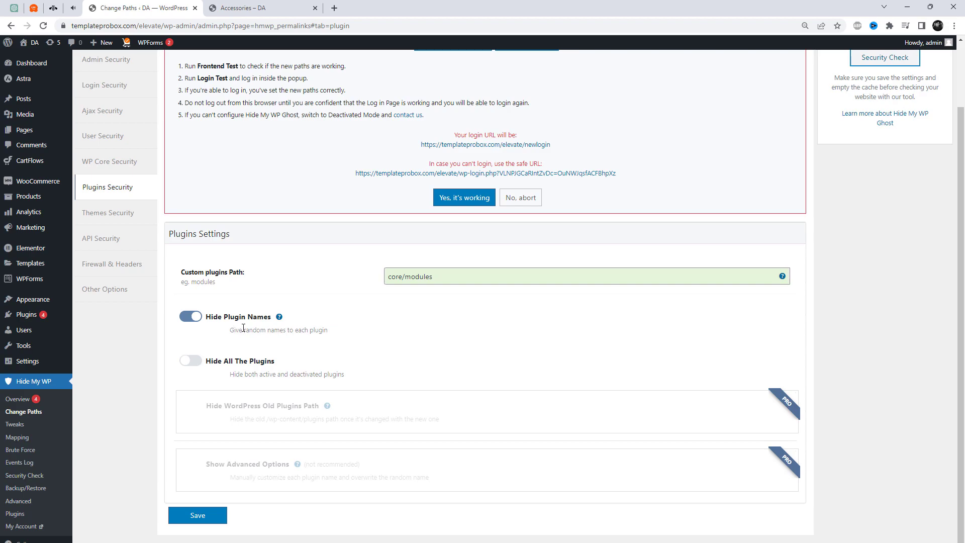
drag(233, 330, 372, 341)
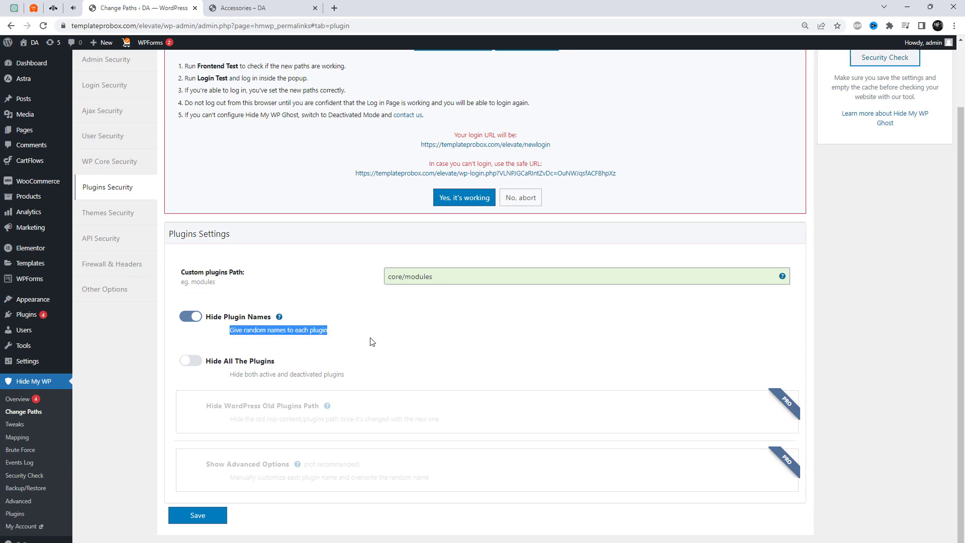
click(372, 341)
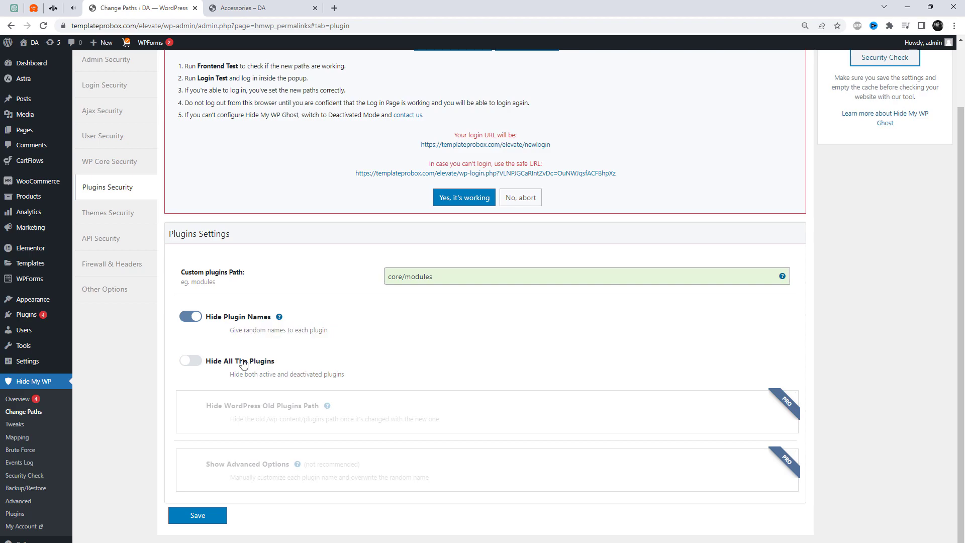
click(200, 362)
click(191, 362)
click(129, 222)
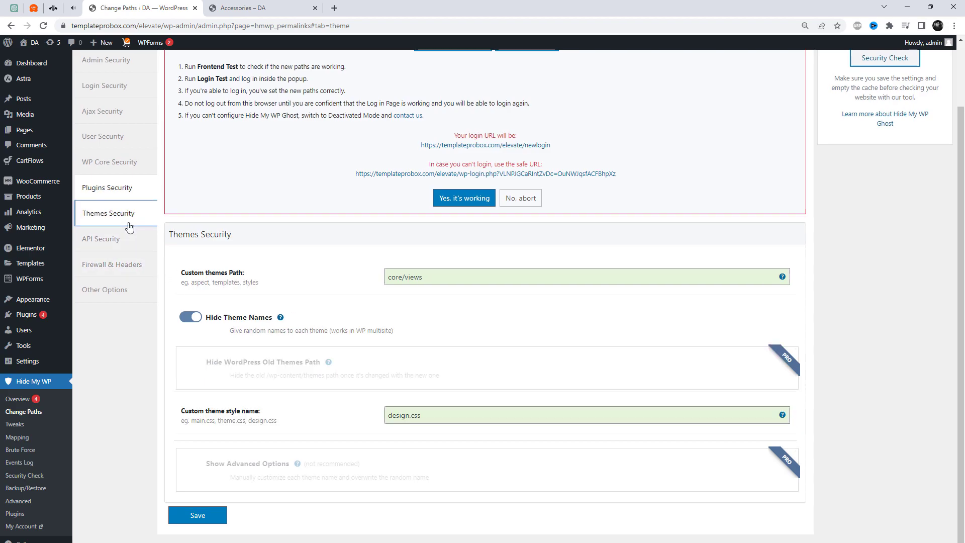
Change themes path views to styleme and style name design to newcss, then save.
double_click(415, 278)
text(styleme)
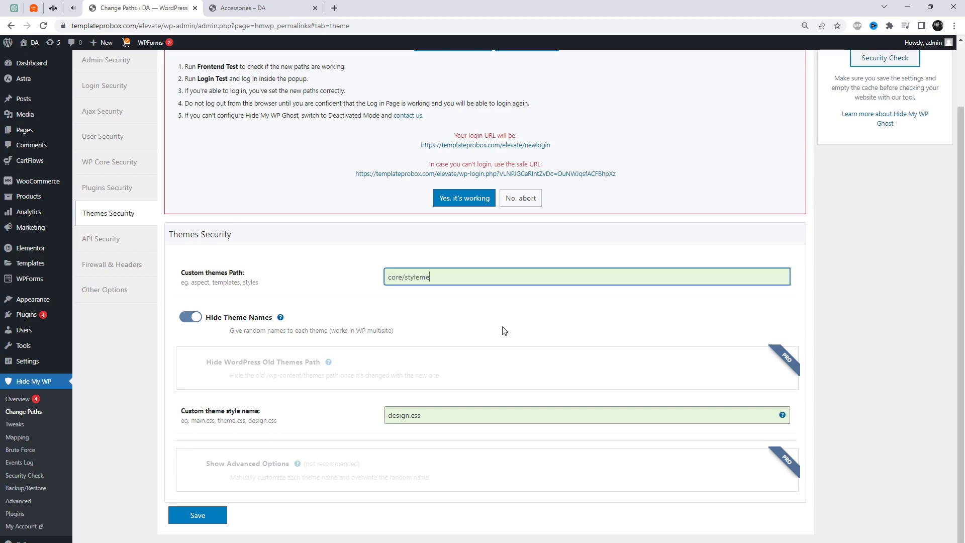
click(504, 327)
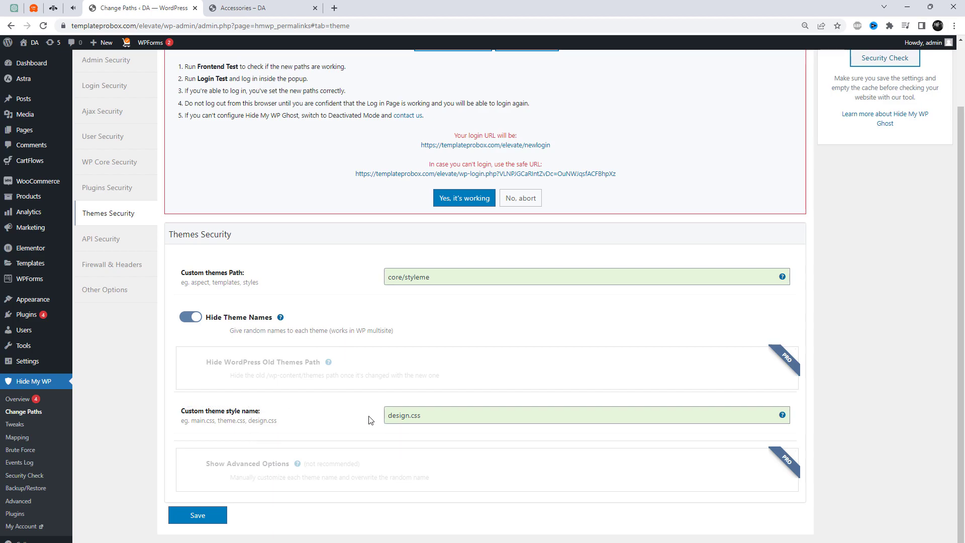
drag(205, 411, 260, 411)
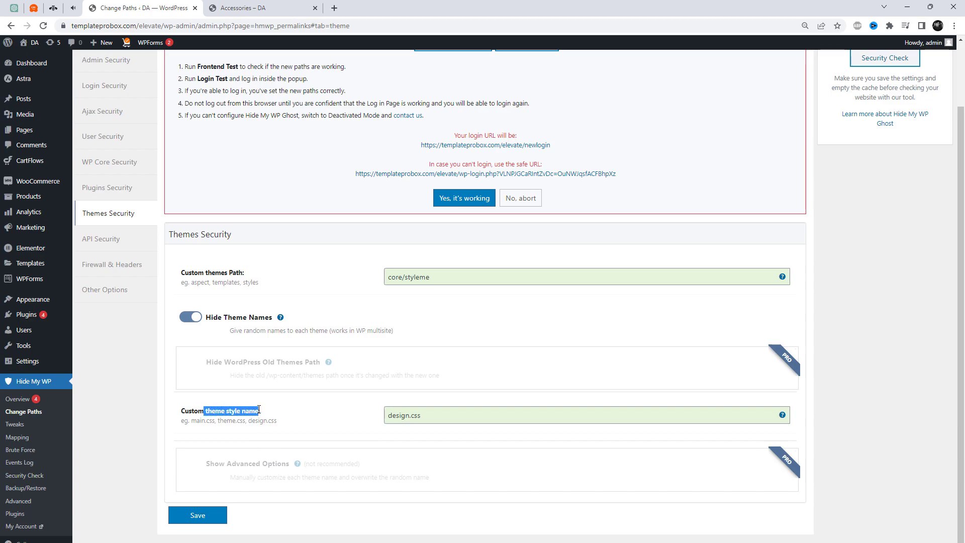
click(334, 423)
double_click(397, 417)
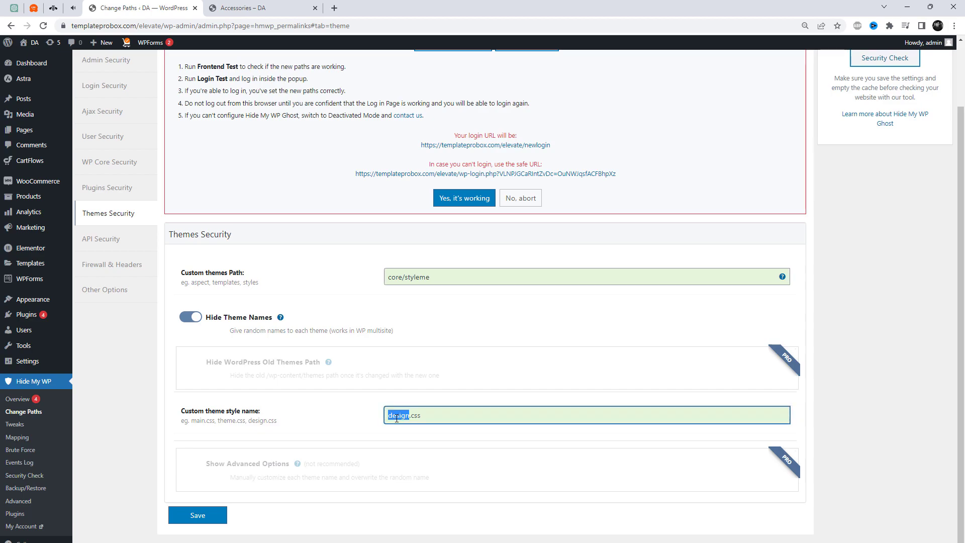
text(newcss)
click(352, 429)
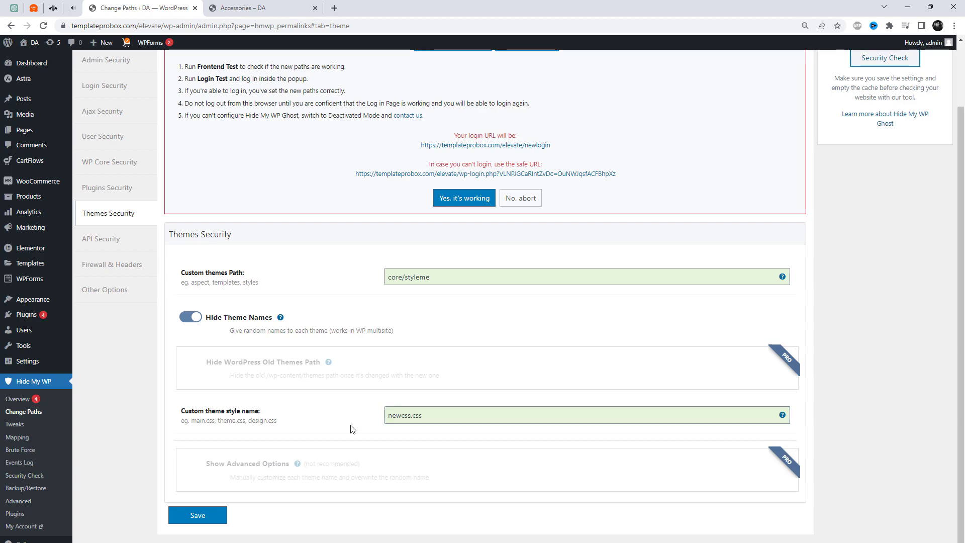
click(216, 521)
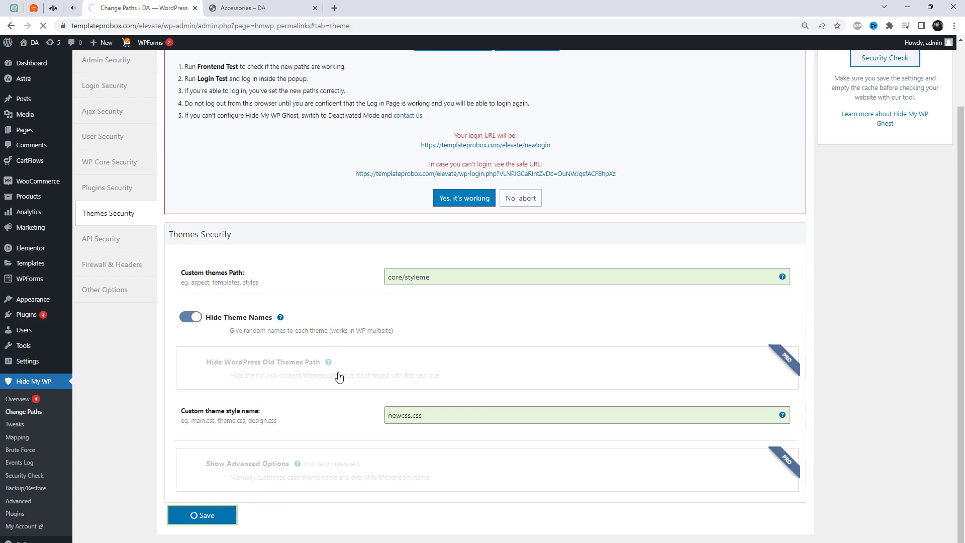
Look over the API Security wp-json path and Firewall & Headers, then open Brute Force.
click(135, 316)
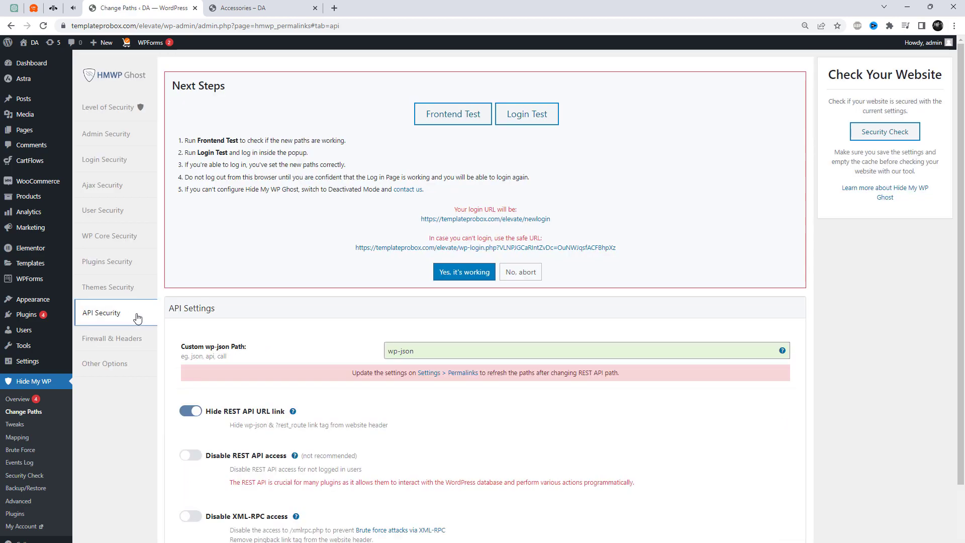
scroll(301, 362, down, 2)
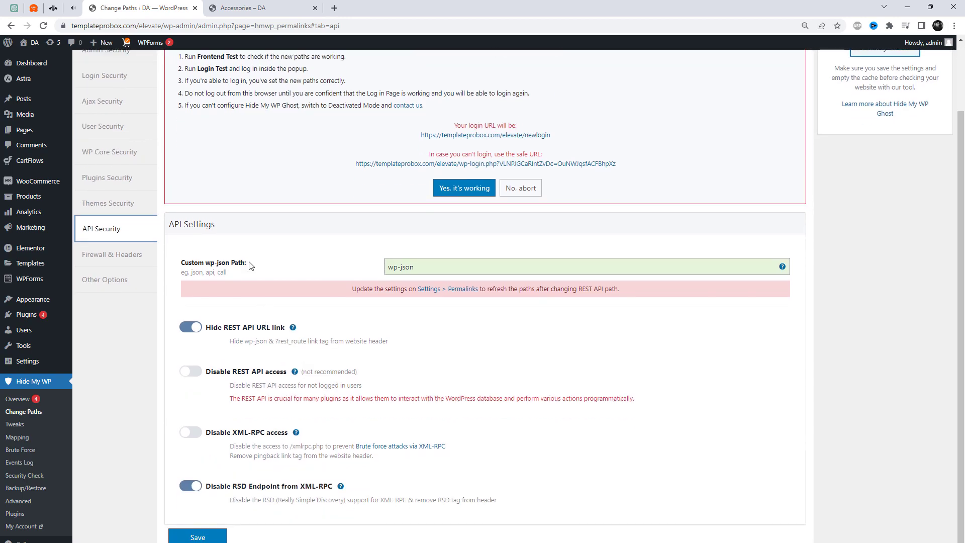
drag(242, 261, 180, 263)
click(288, 265)
click(131, 257)
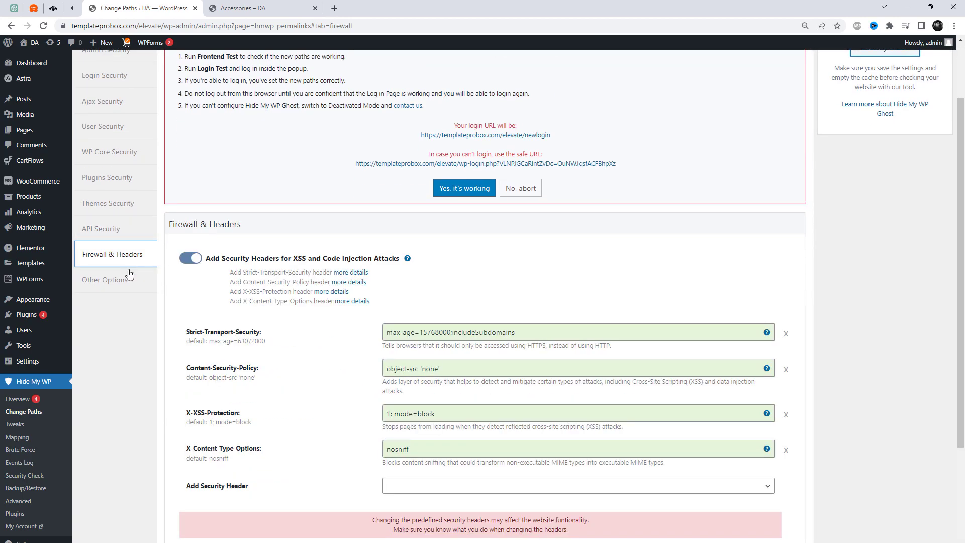
click(23, 454)
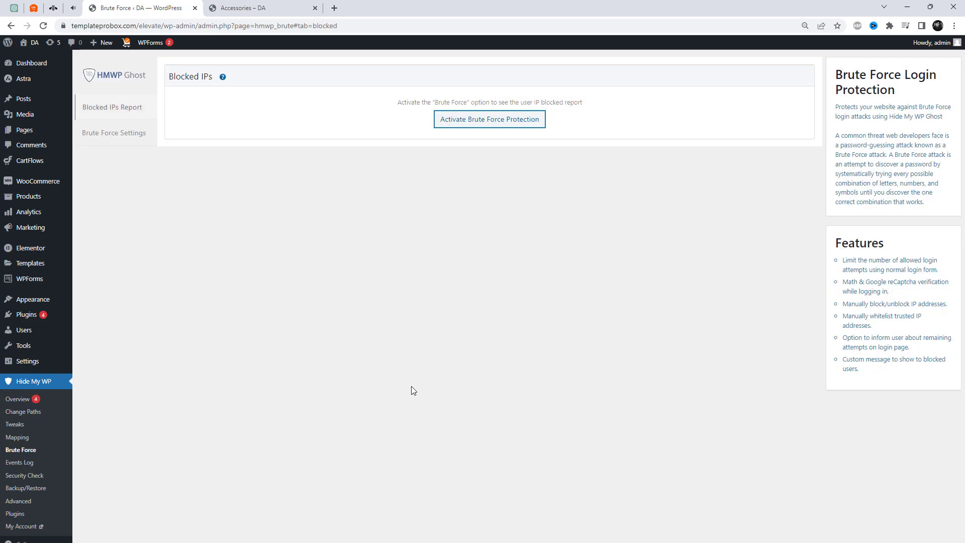
Enable Brute Force Protection with Lost Password protection left off, reload, and open Security Check.
click(467, 119)
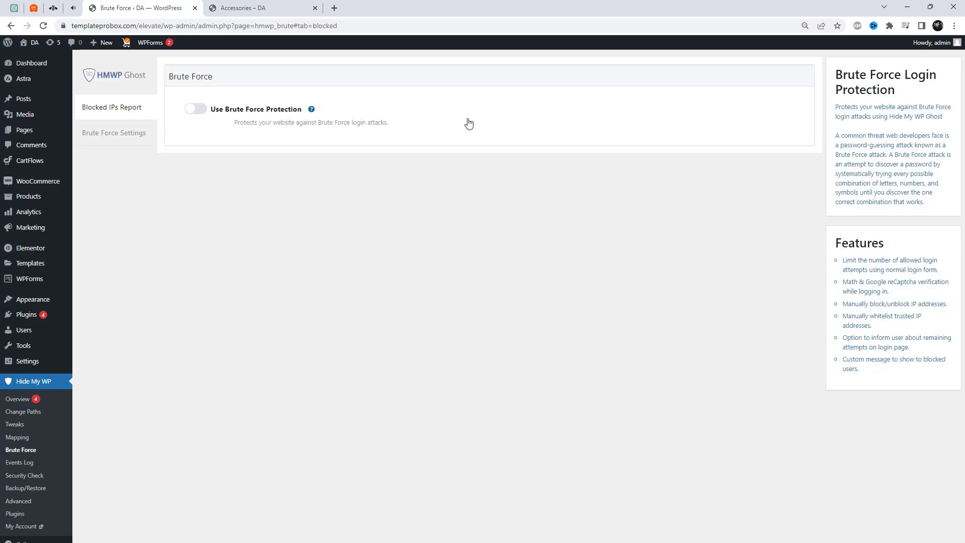
click(196, 109)
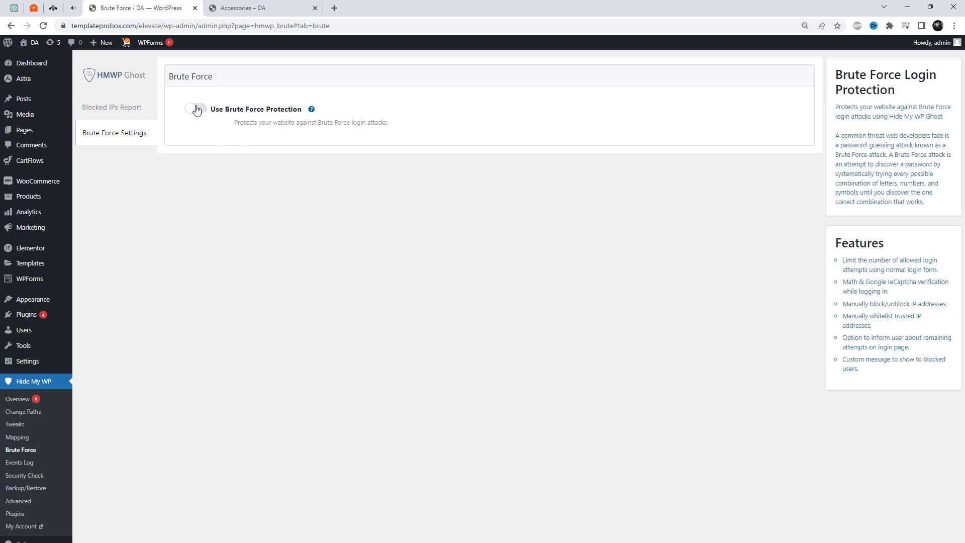
scroll(578, 404, down, 1)
scroll(579, 407, down, 1)
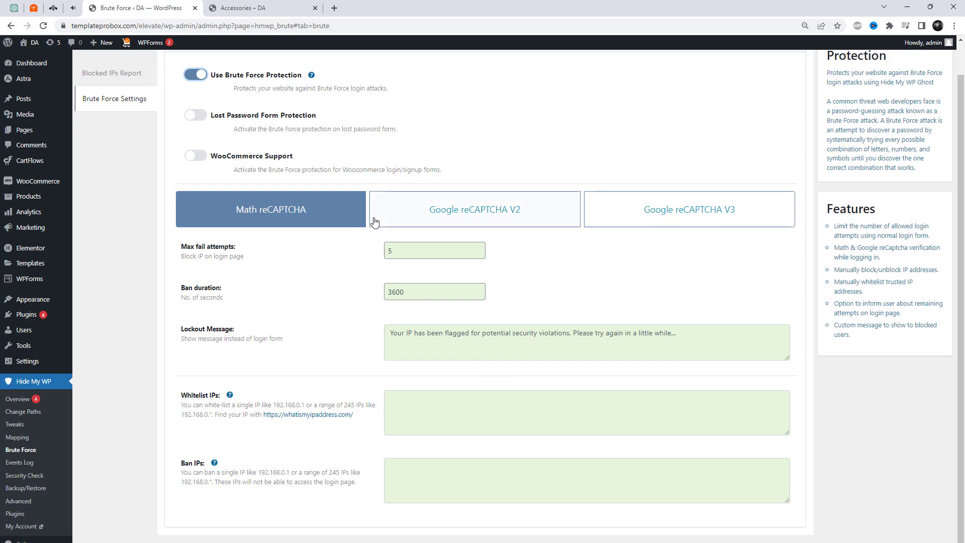
scroll(209, 170, up, 1)
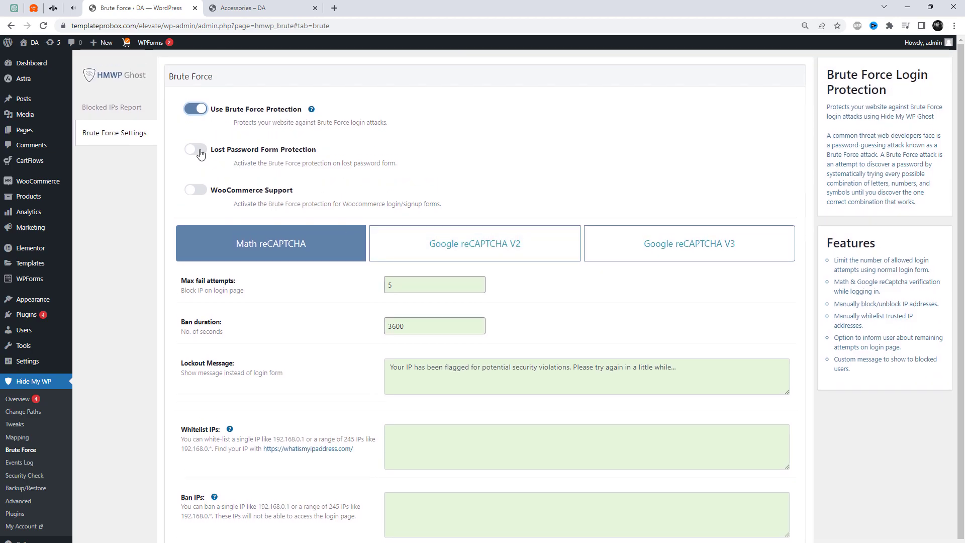
click(201, 153)
click(200, 154)
scroll(476, 521, down, 1)
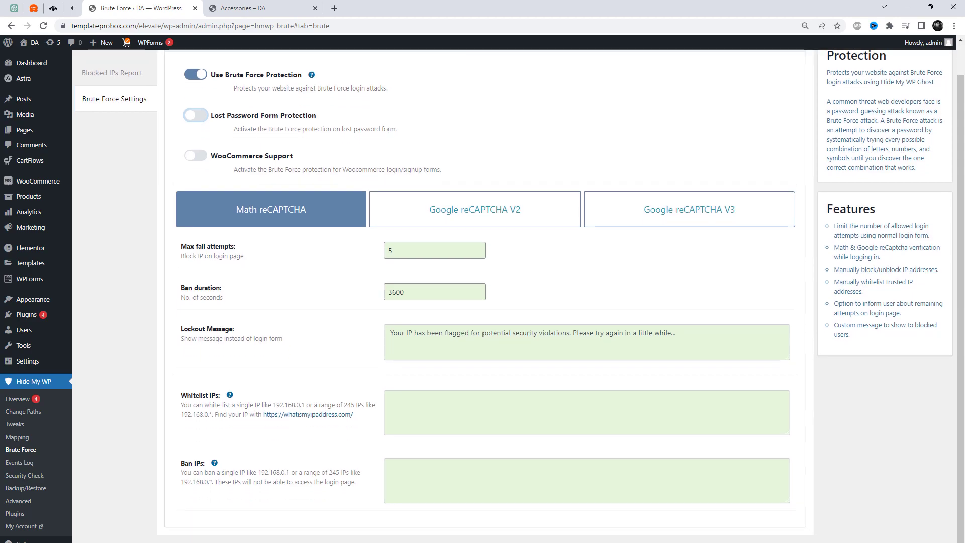
key(F5)
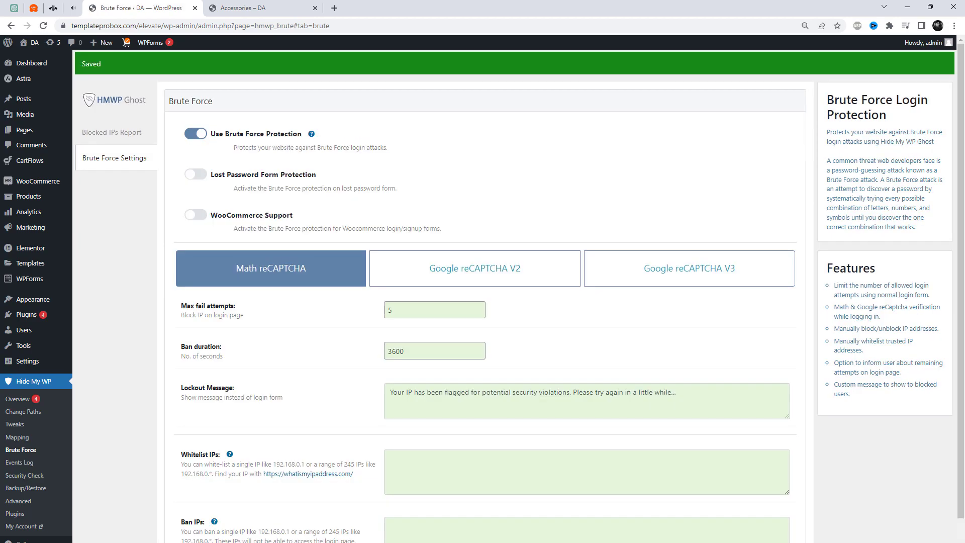
click(34, 478)
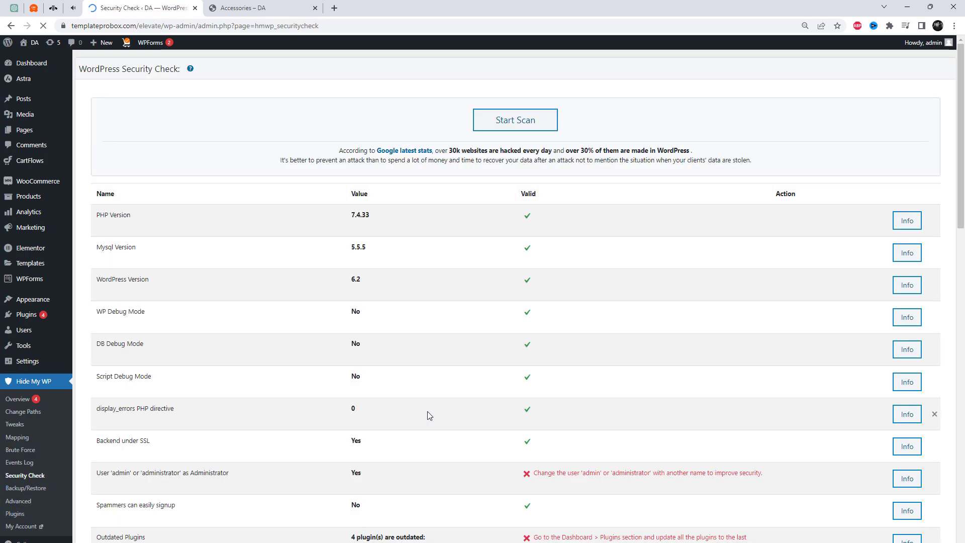
scroll(500, 430, down, 3)
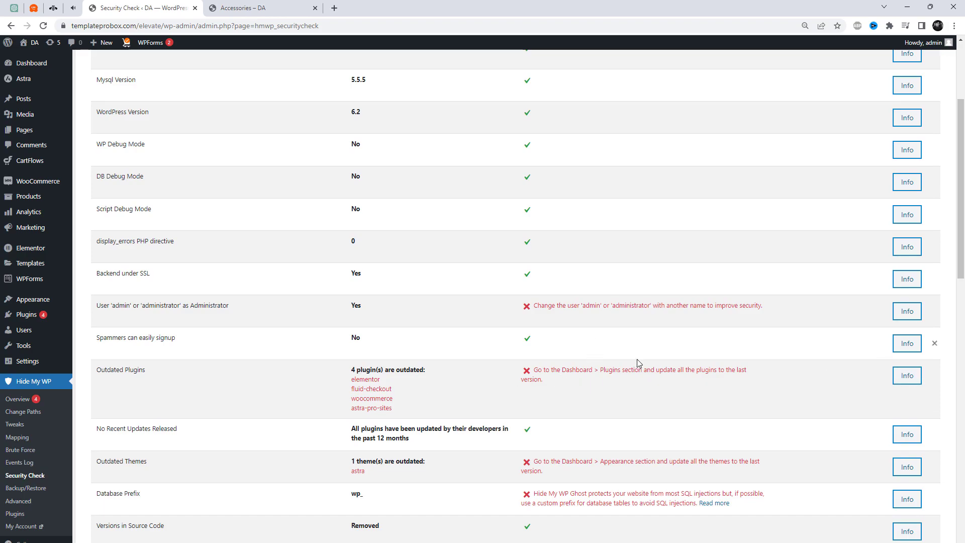
scroll(751, 443, down, 9)
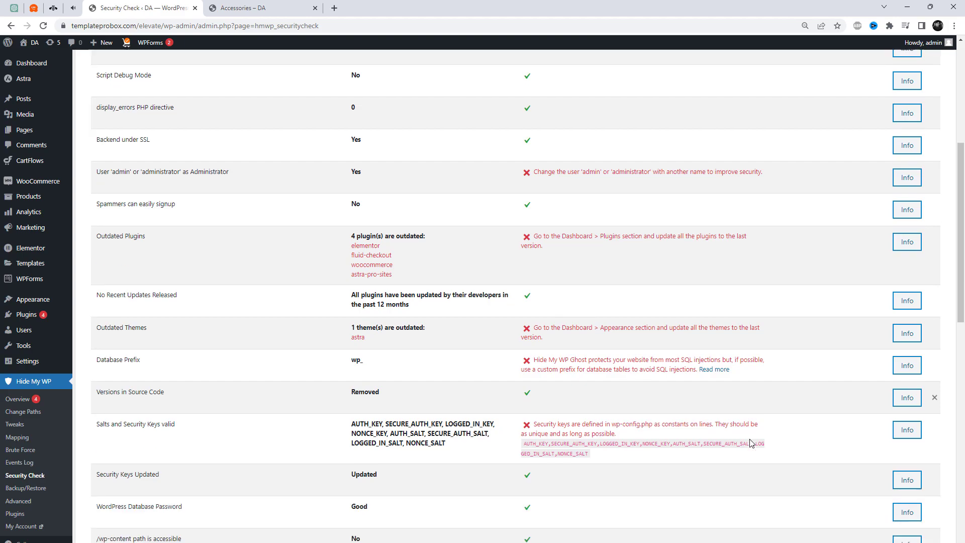
scroll(759, 453, down, 4)
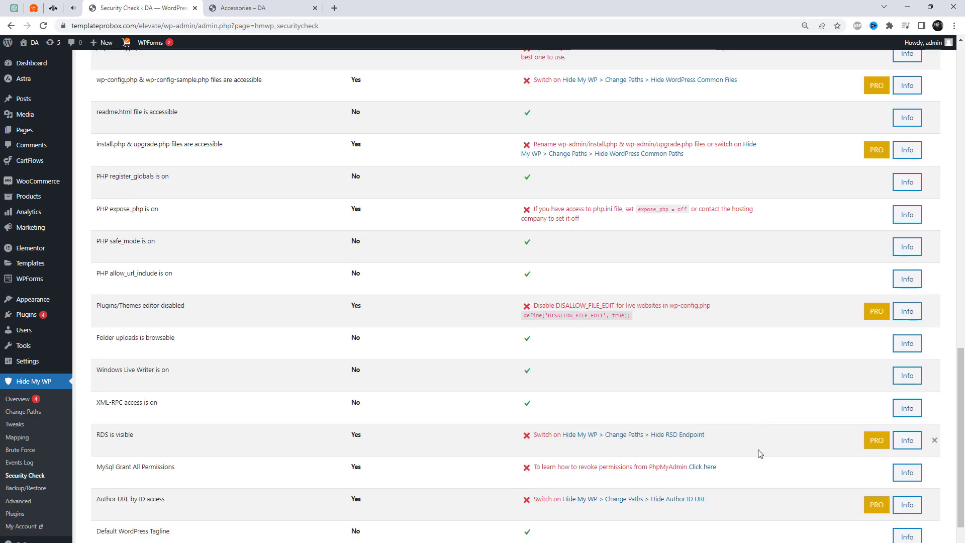
scroll(758, 453, down, 3)
scroll(26, 495, up, 2)
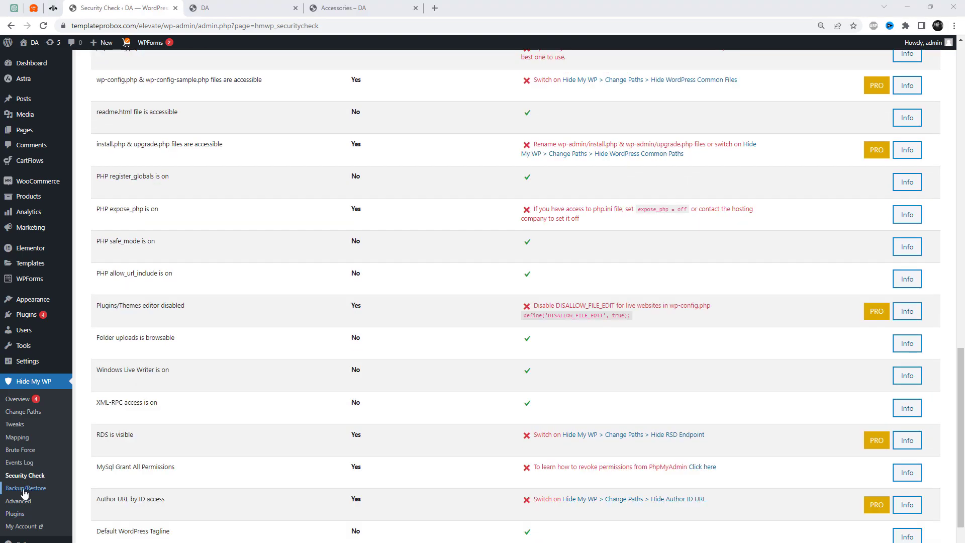
Download the Hide My WP settings backup, view it in Notepad, and close without saving.
click(24, 489)
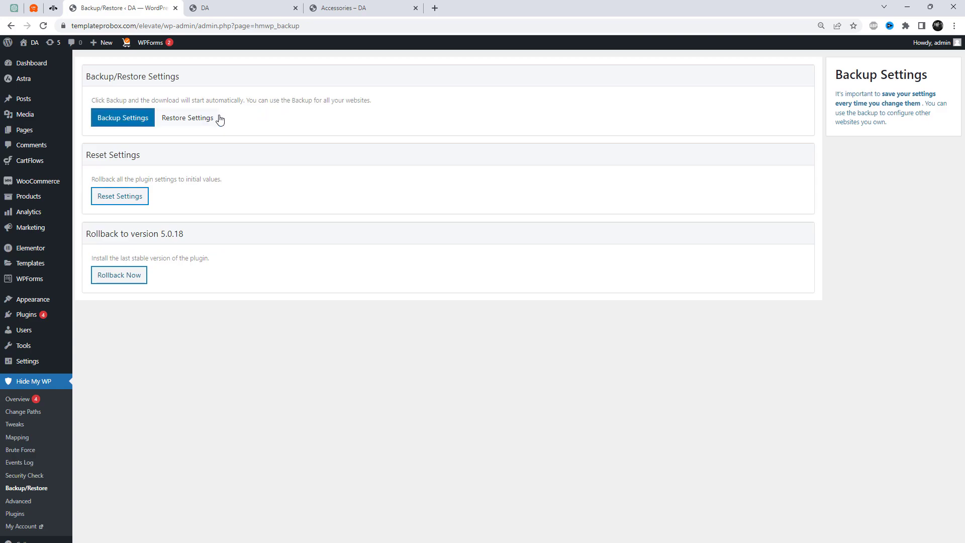
click(146, 123)
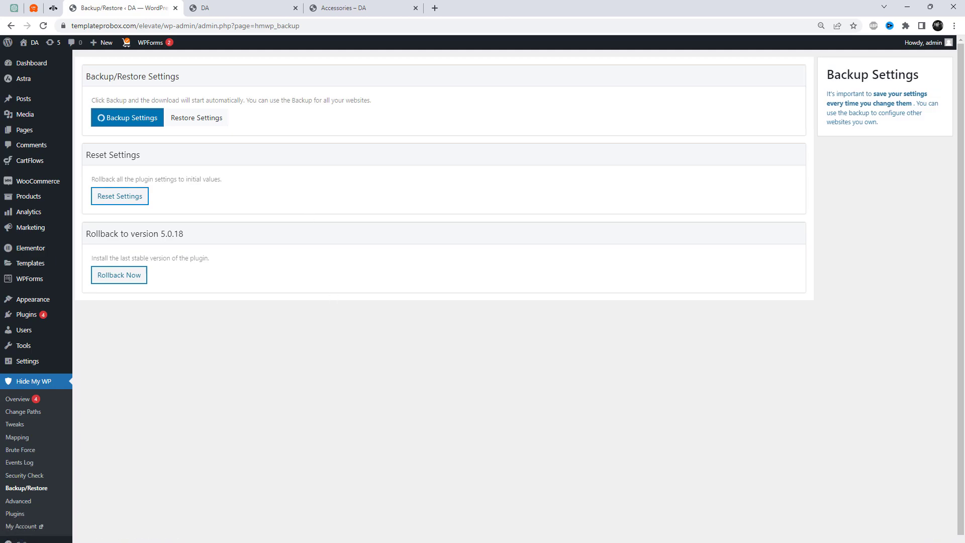
click(108, 500)
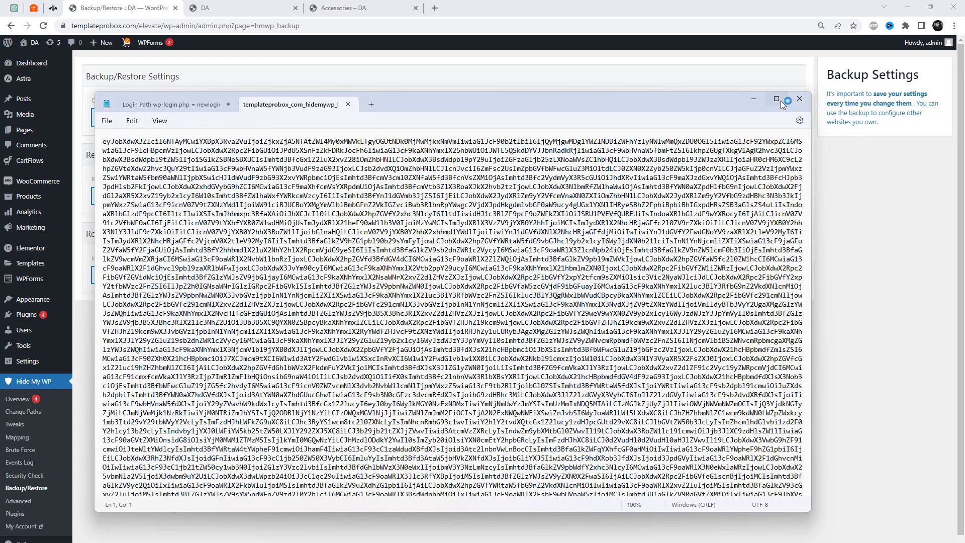
click(799, 99)
click(462, 330)
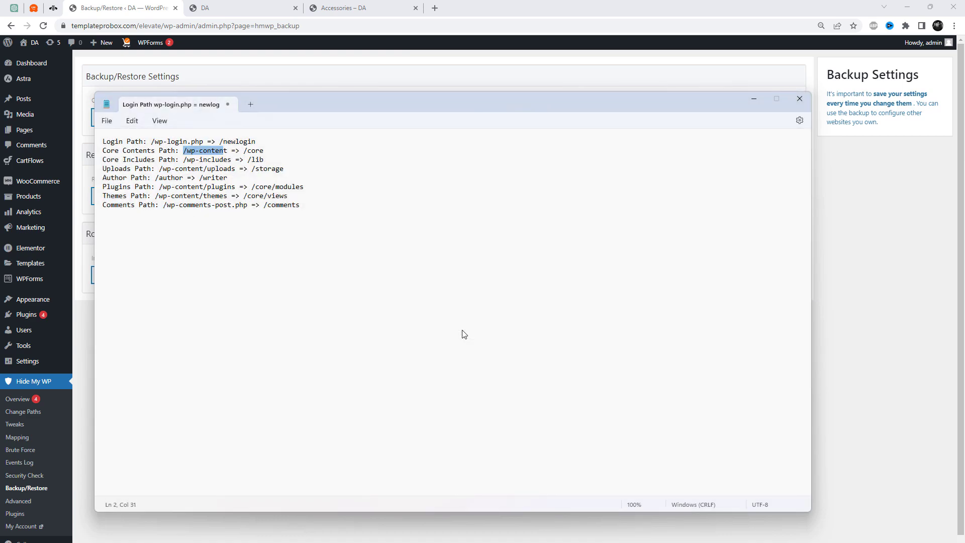
Reset Hide My WP to initial values, preview Lite mode paths, and open an incognito window.
click(120, 198)
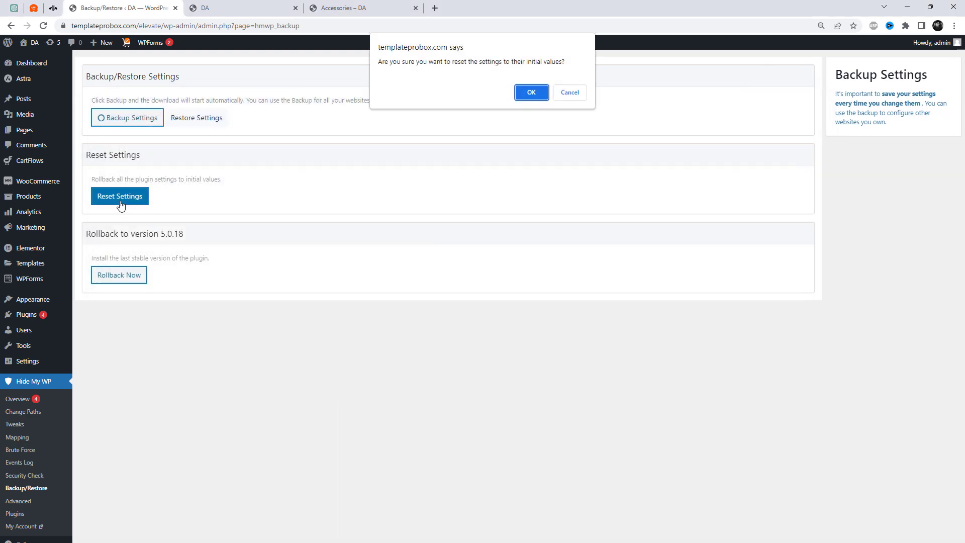
click(531, 93)
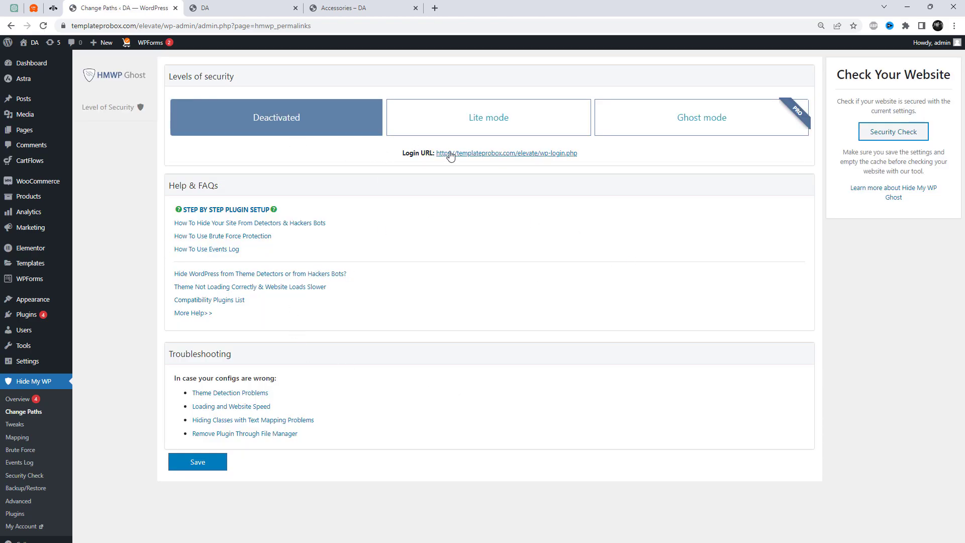
click(469, 120)
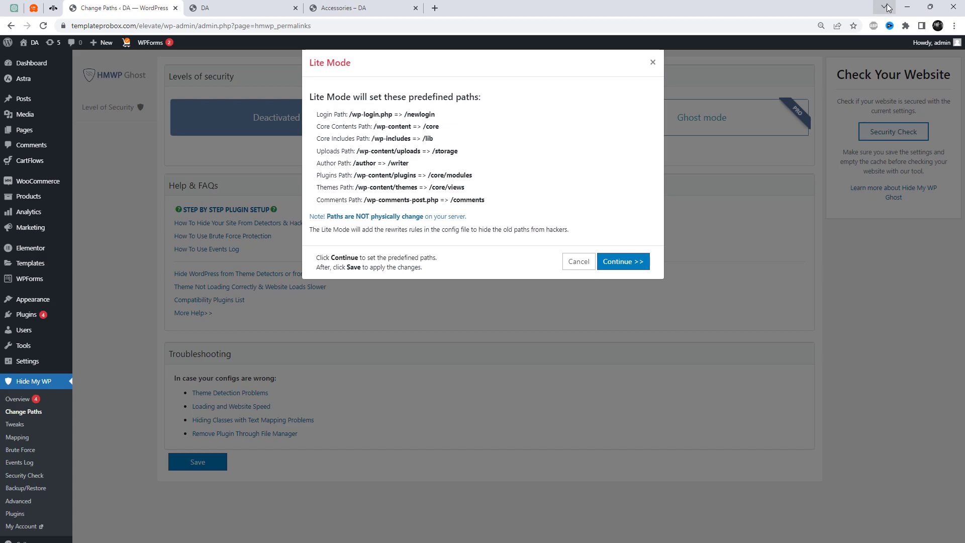
click(954, 25)
click(909, 67)
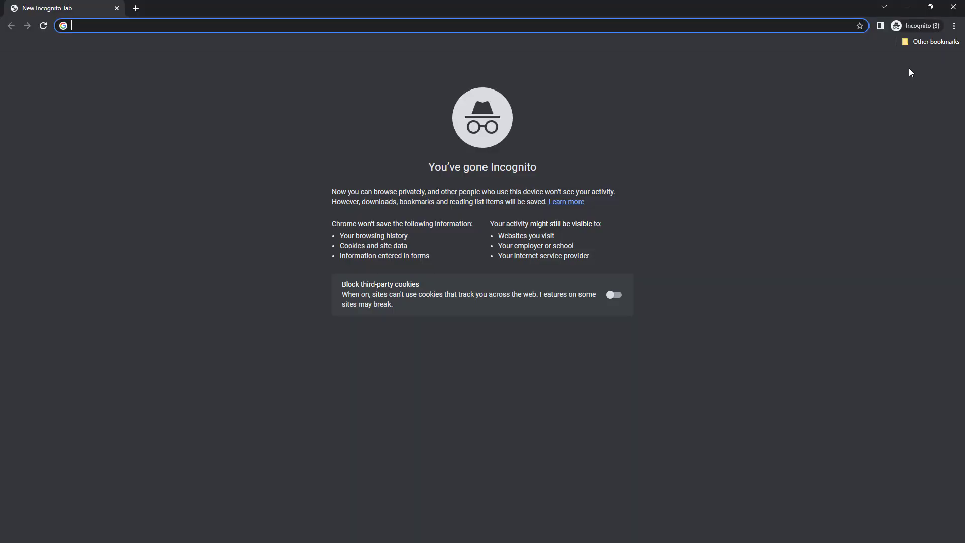